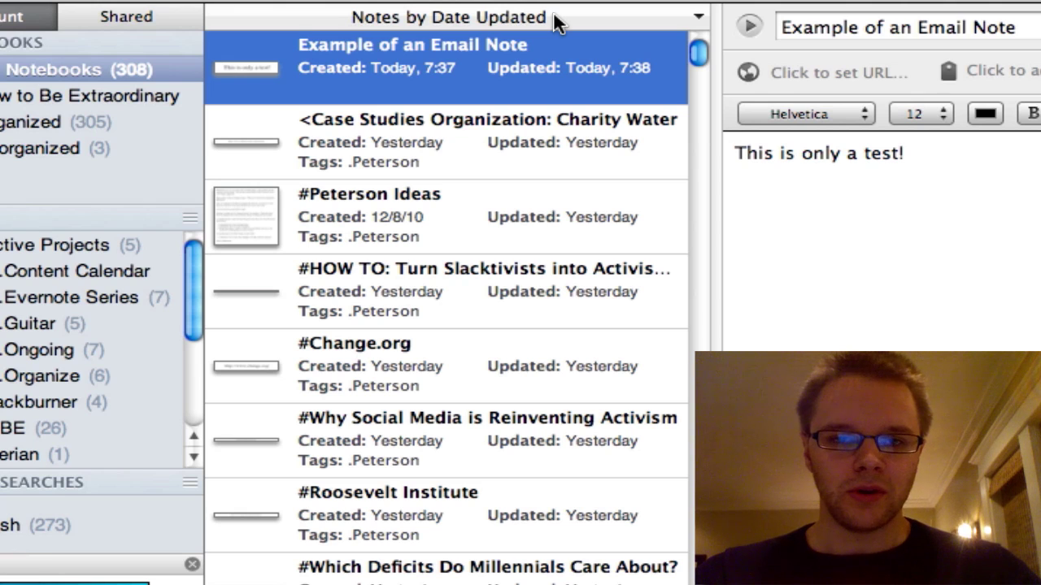
Sort the note list by title in ascending order and scroll through the results
click(556, 22)
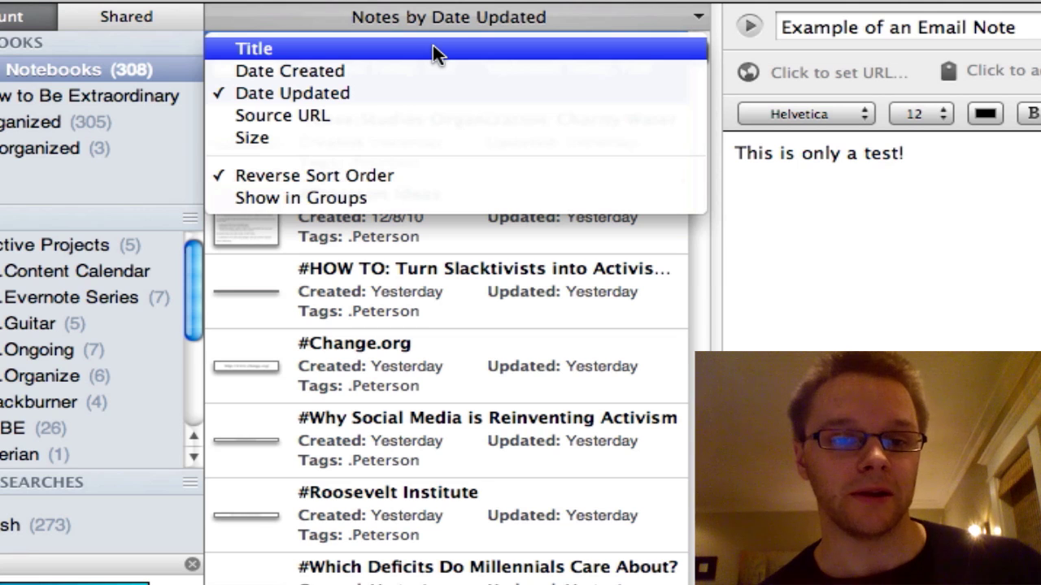
click(433, 49)
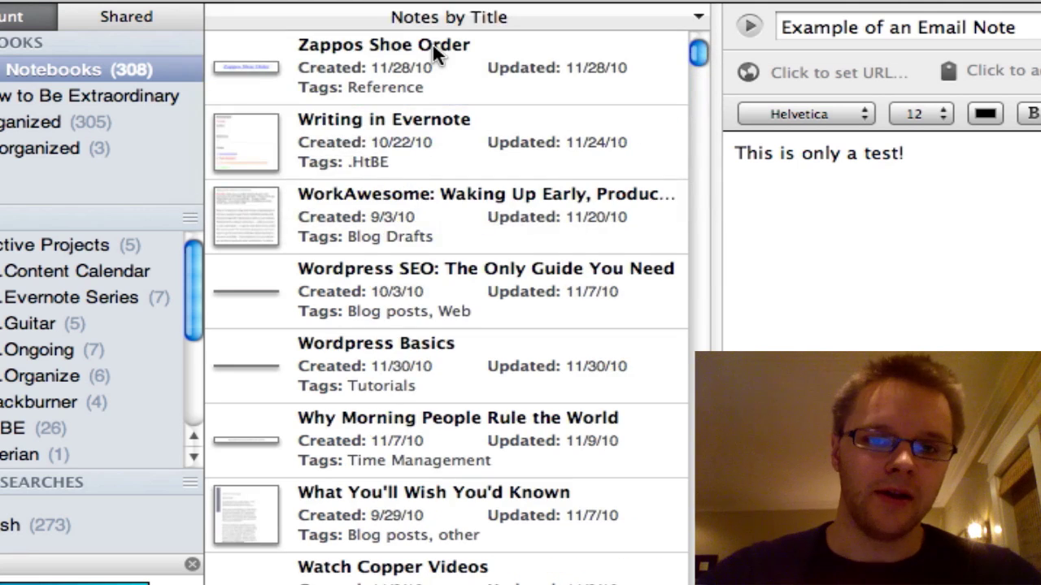
click(475, 16)
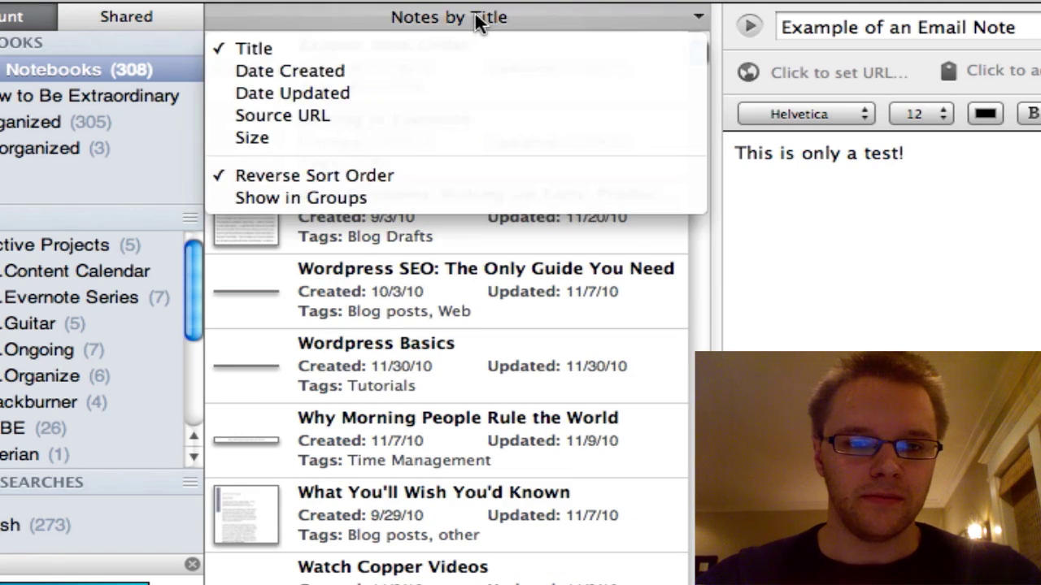
click(363, 175)
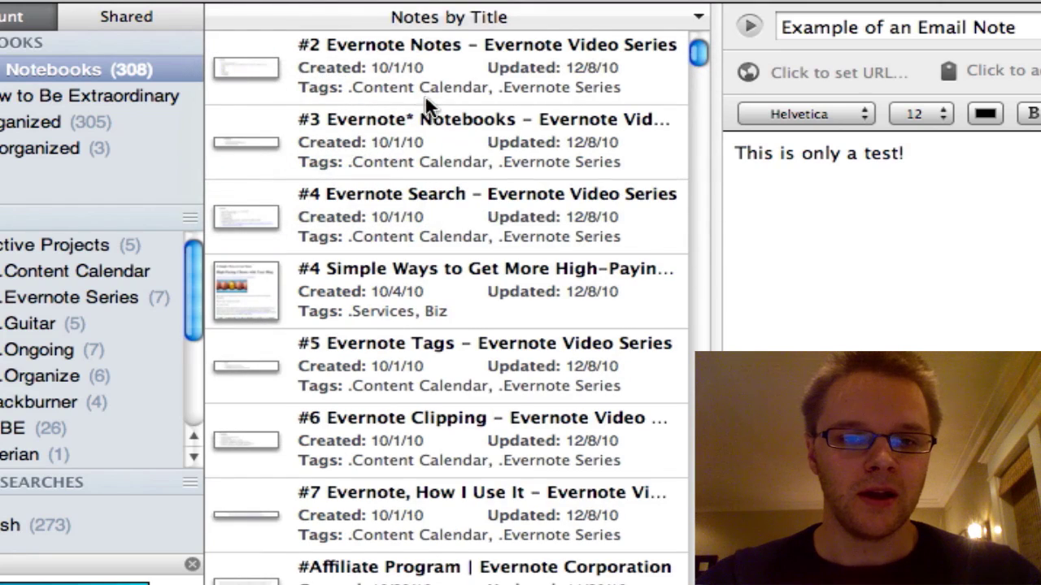
scroll(431, 82, down, 10)
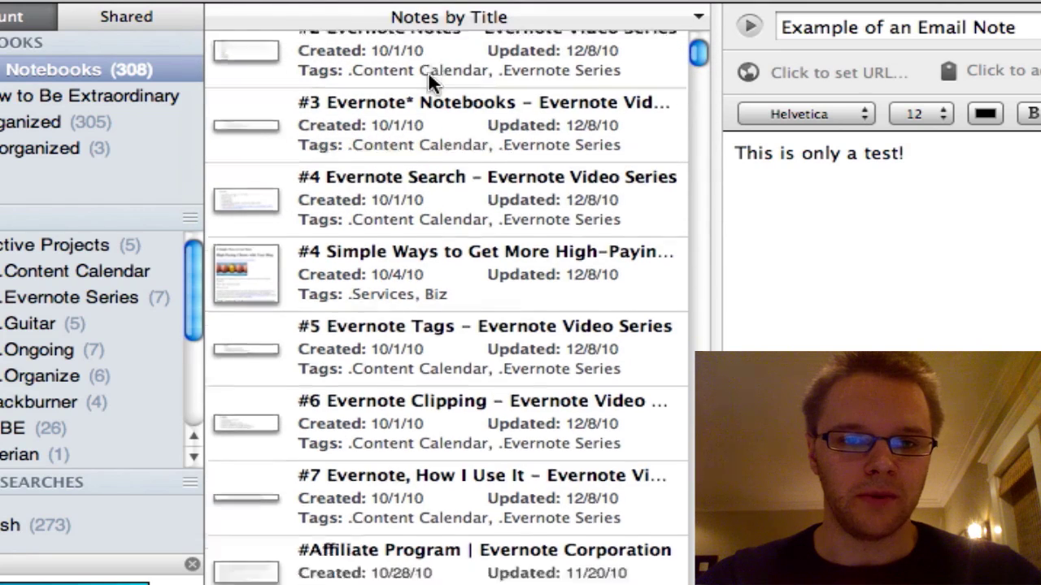
scroll(429, 73, down, 12)
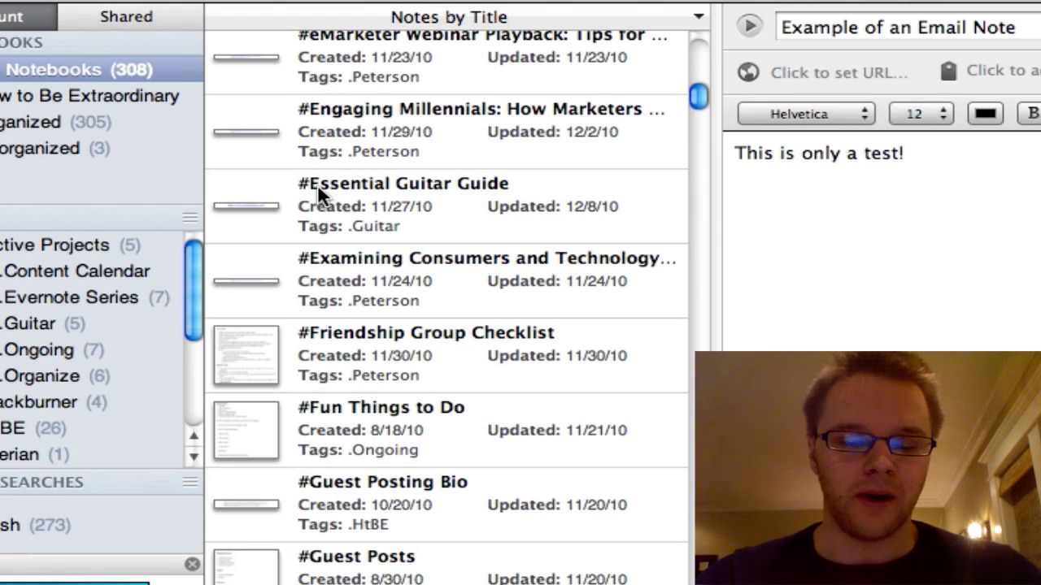
scroll(357, 132, up, 15)
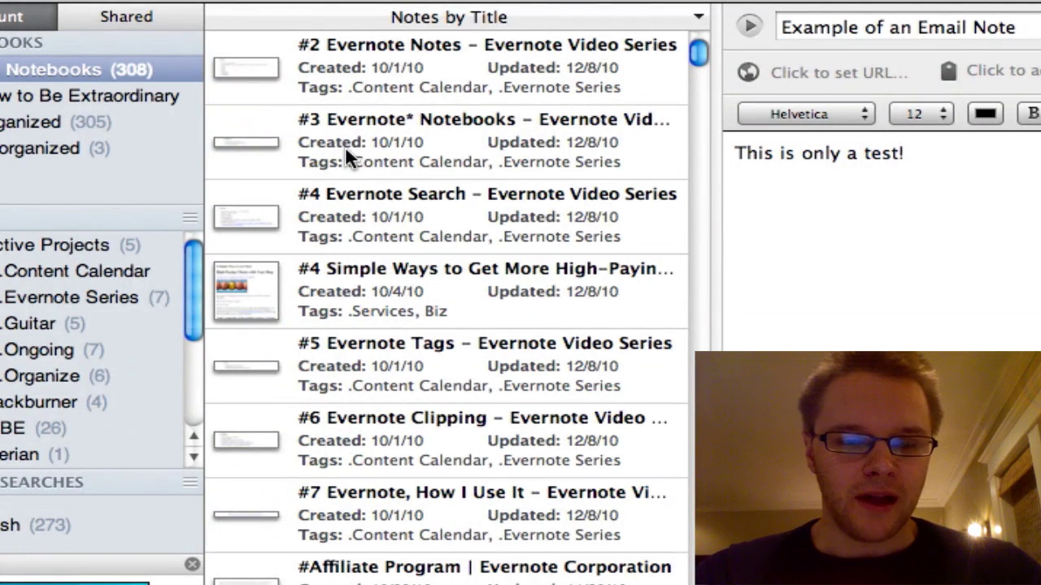
scroll(313, 135, down, 15)
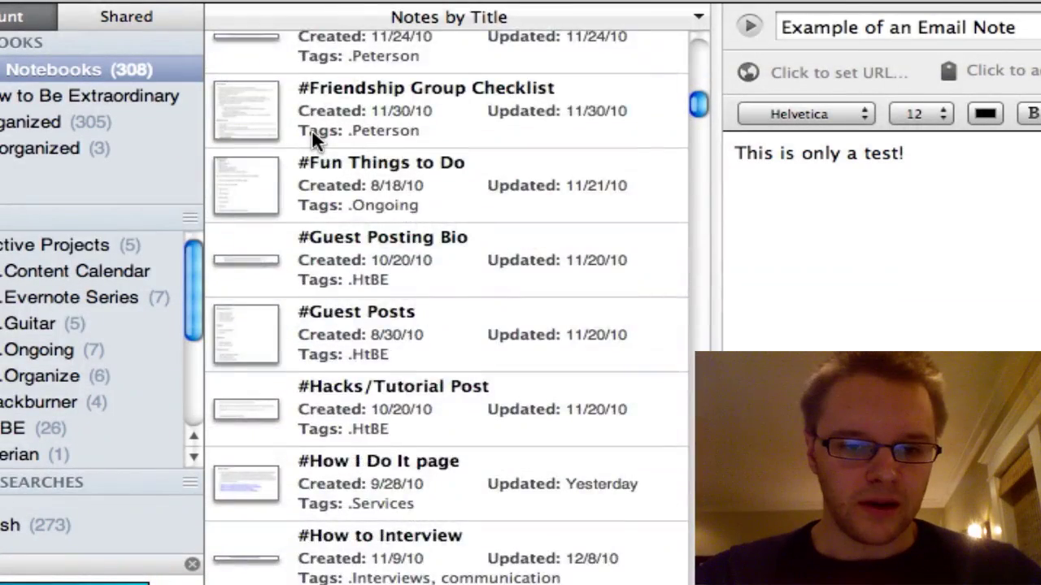
scroll(311, 129, up, 15)
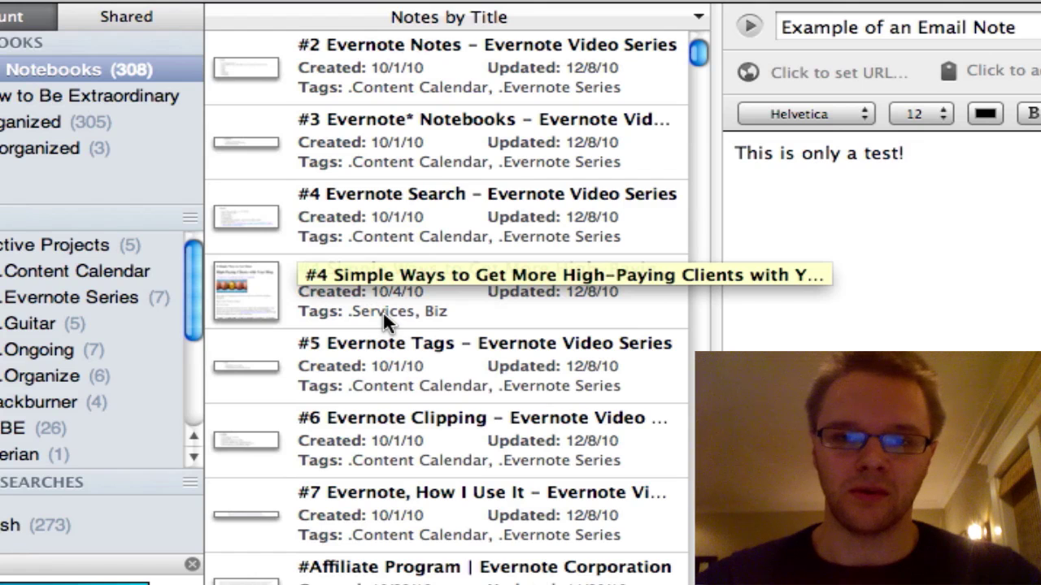
Sort notes by date updated, newest first, and switch to the columned List view
click(551, 31)
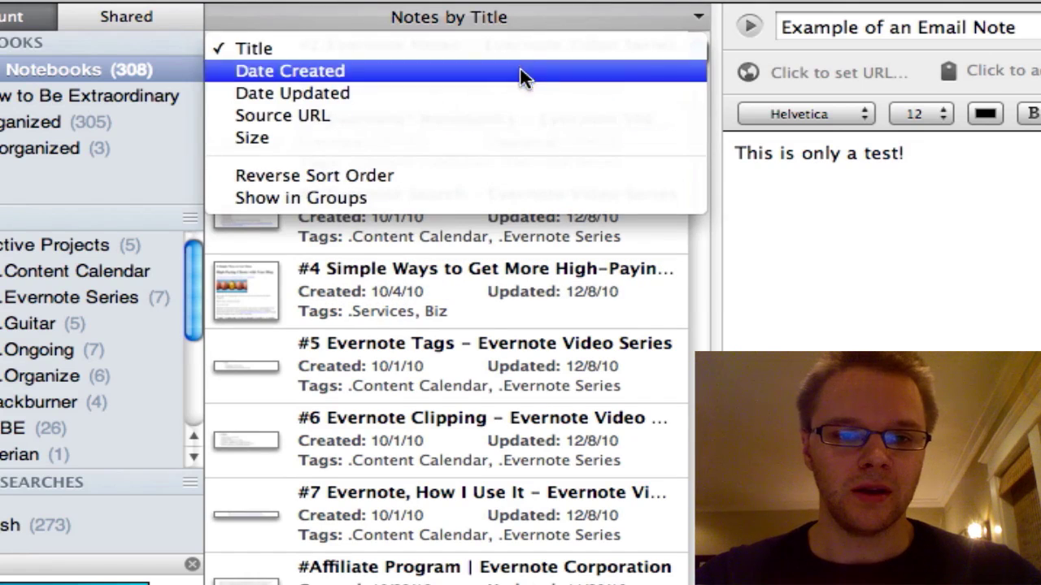
click(435, 180)
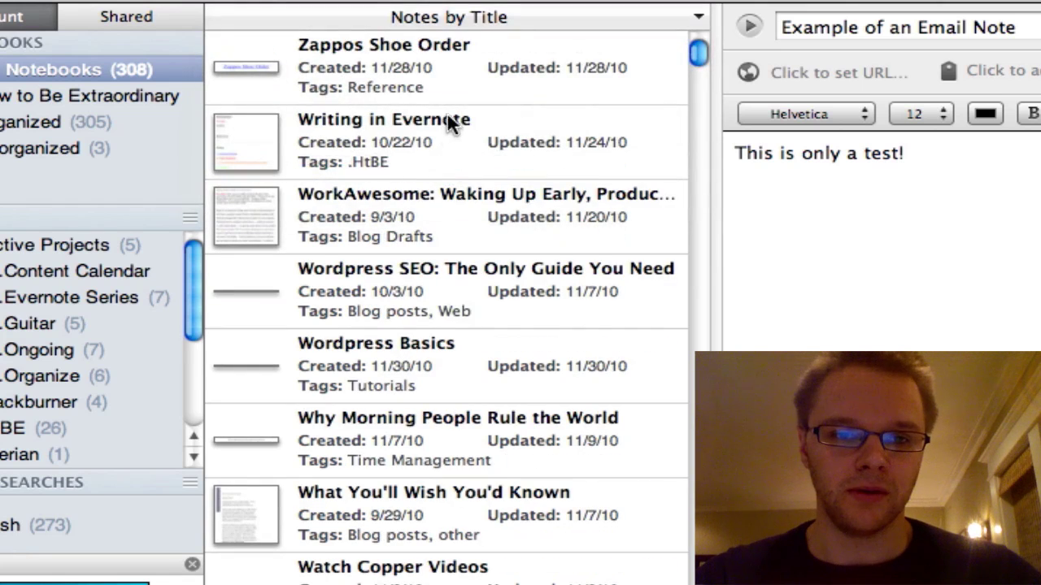
click(420, 15)
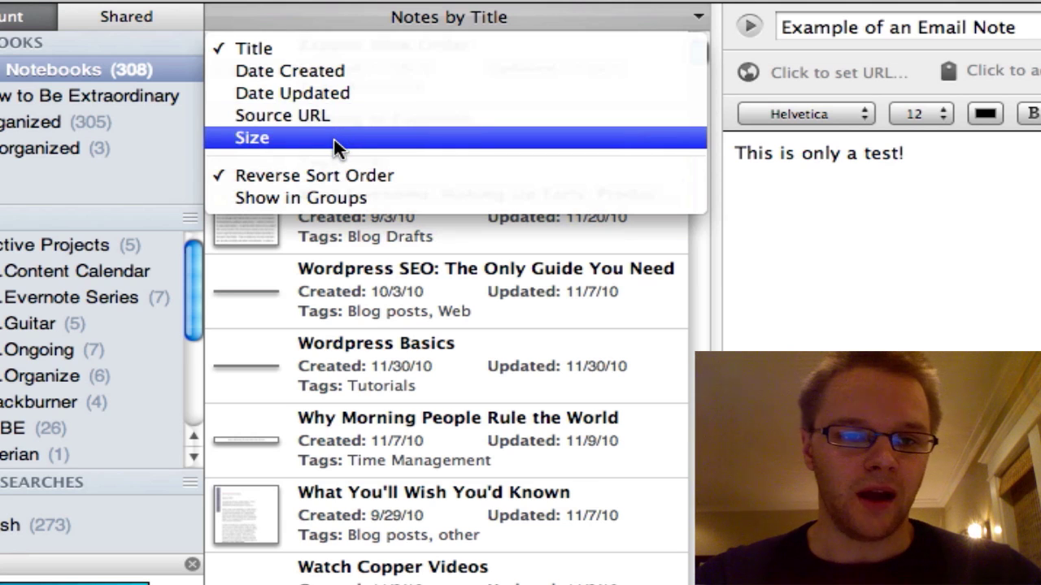
click(372, 96)
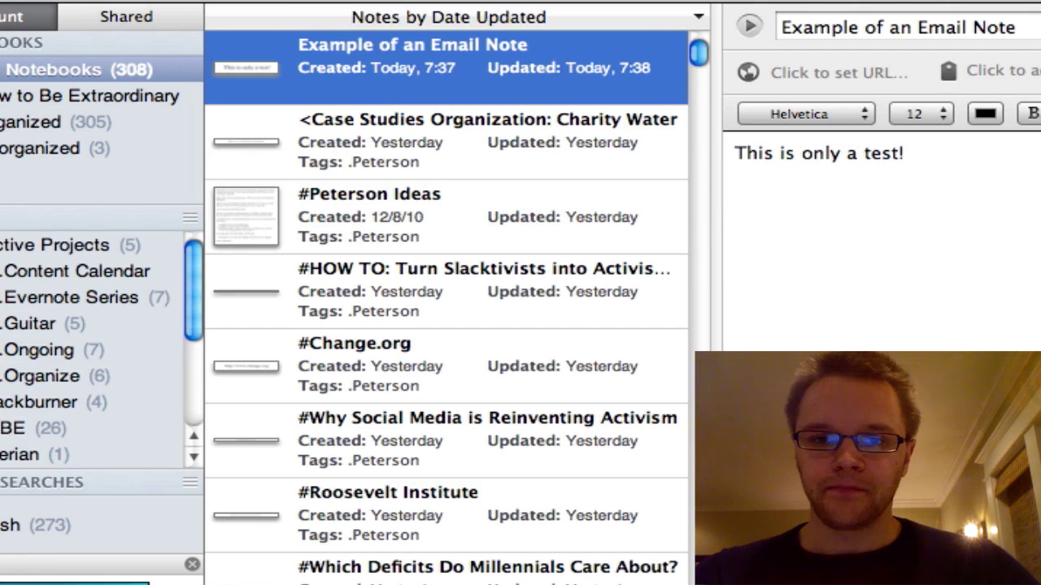
key(super+alt+2)
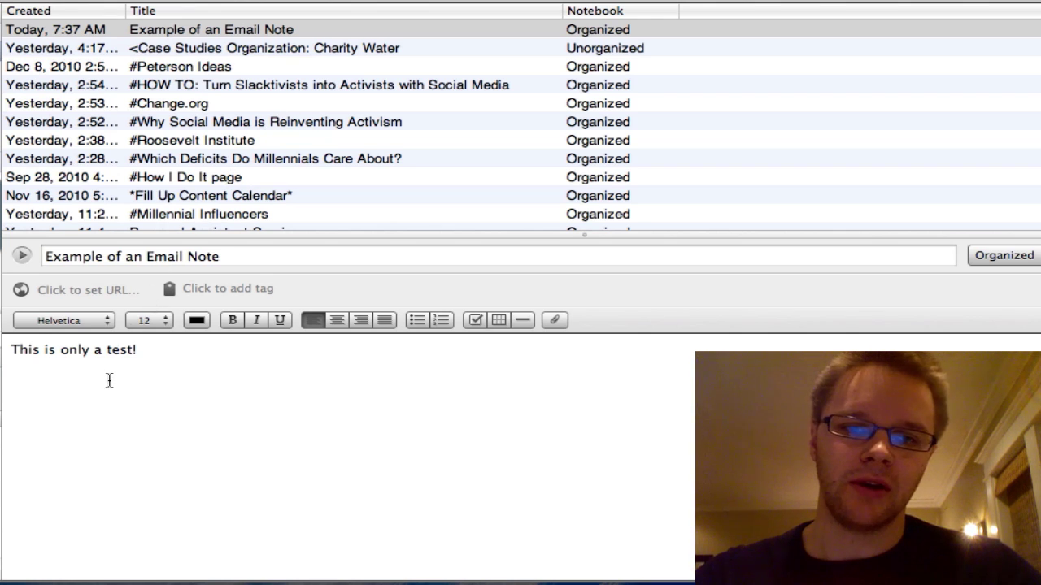
Open the Charity Water case-study note, then try Thumbnail view before returning to Snippet view
click(323, 51)
scroll(324, 54, down, 15)
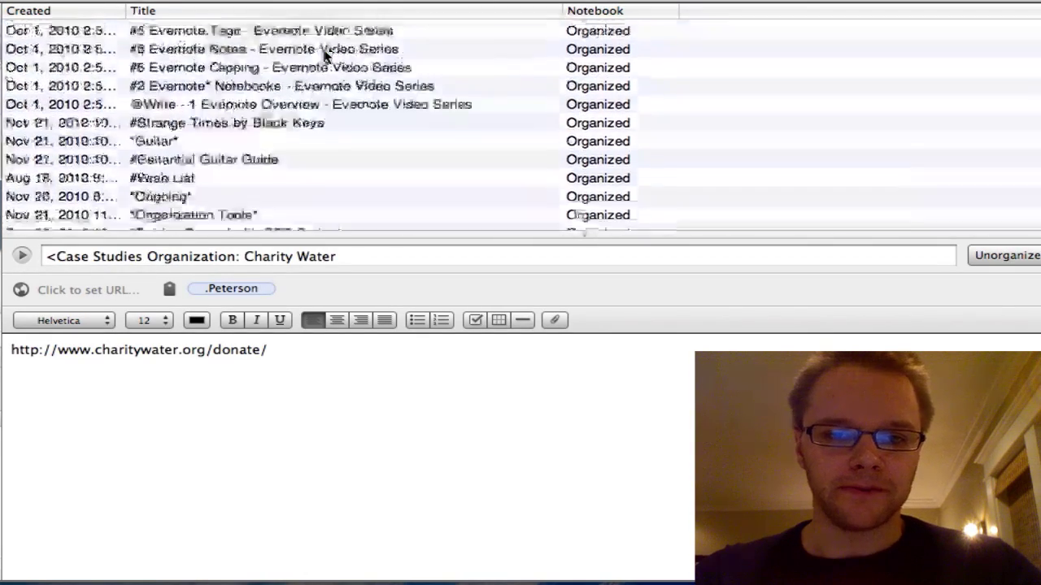
scroll(323, 54, down, 10)
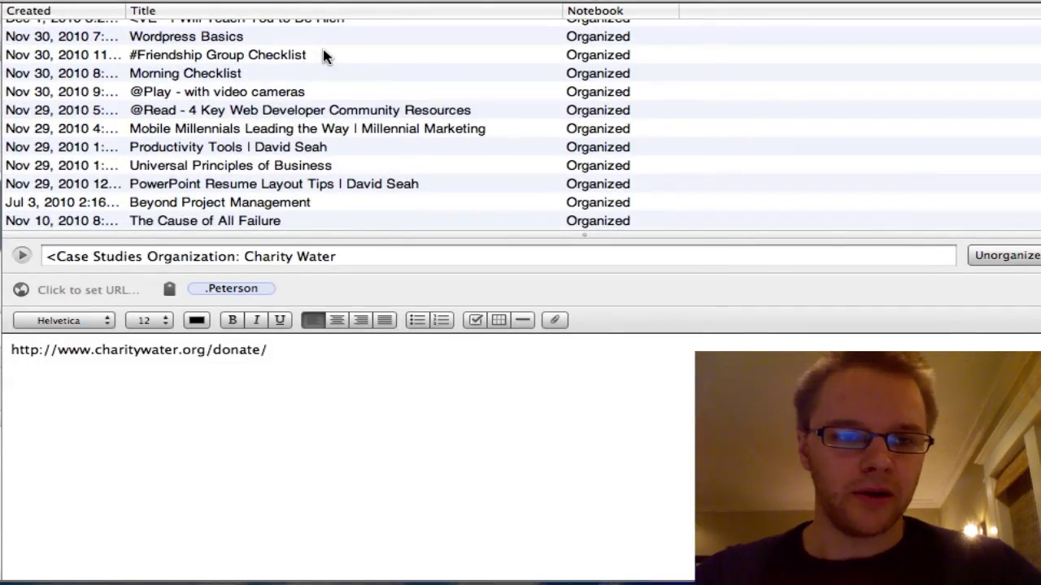
scroll(323, 55, down, 10)
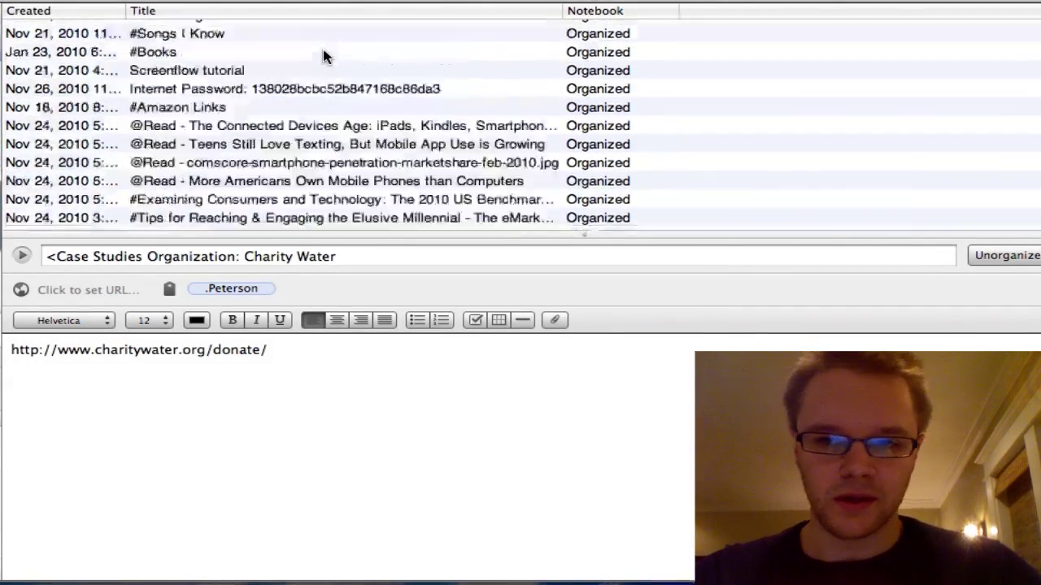
scroll(323, 55, down, 20)
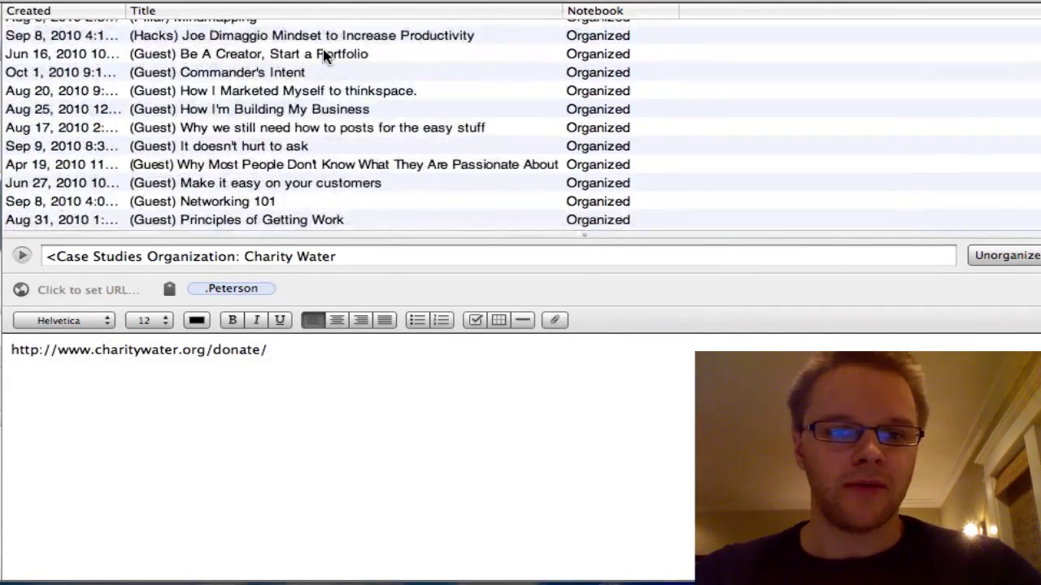
scroll(323, 55, down, 20)
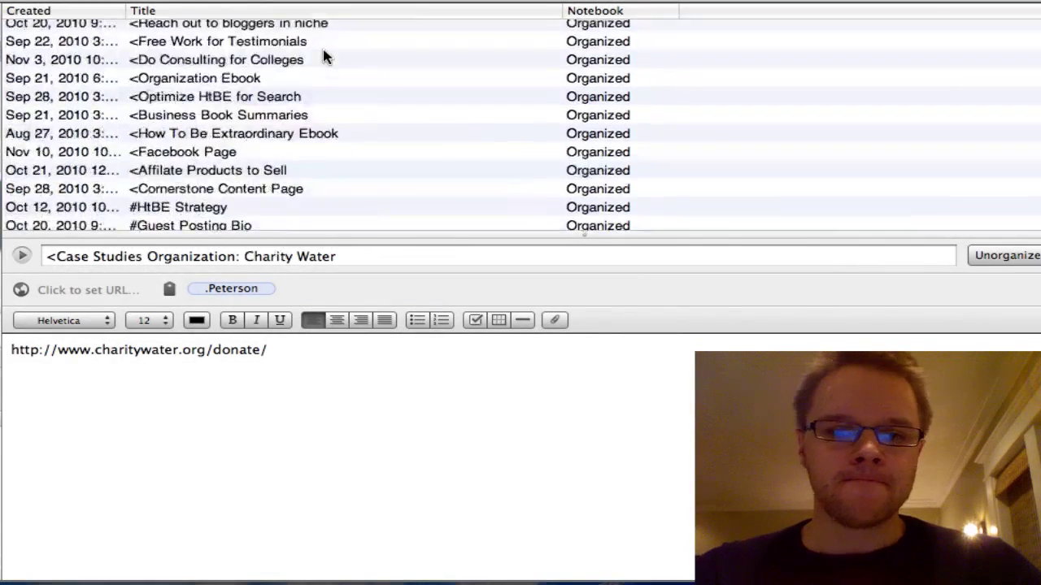
scroll(323, 55, up, 20)
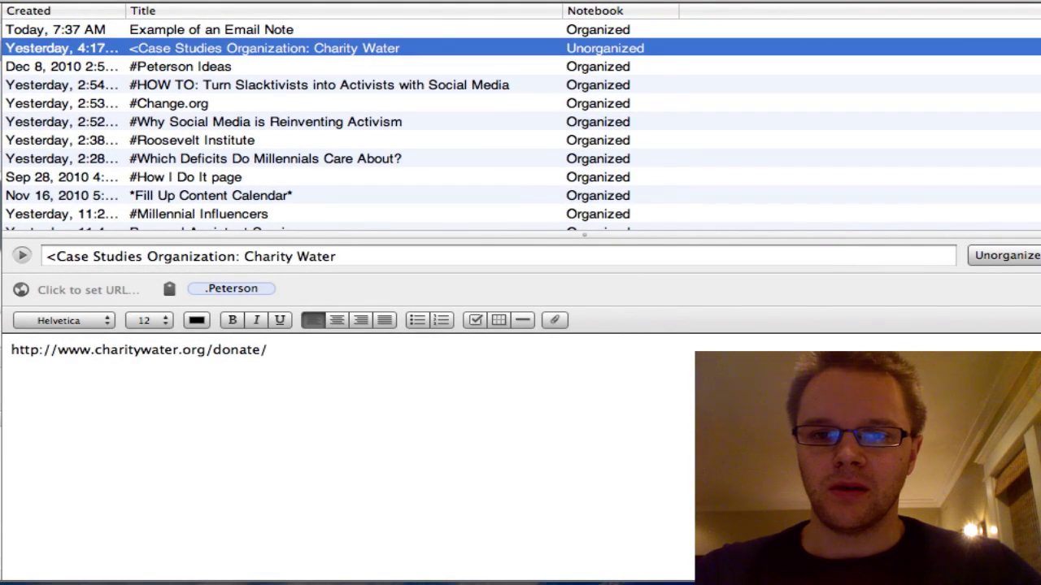
key(ctrl+super+1)
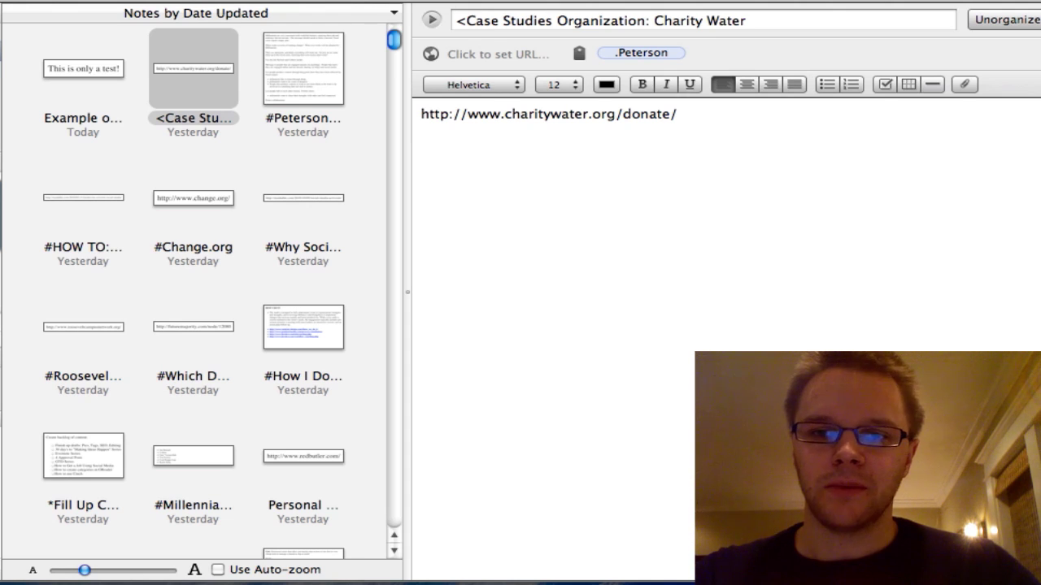
key(super+alt+2)
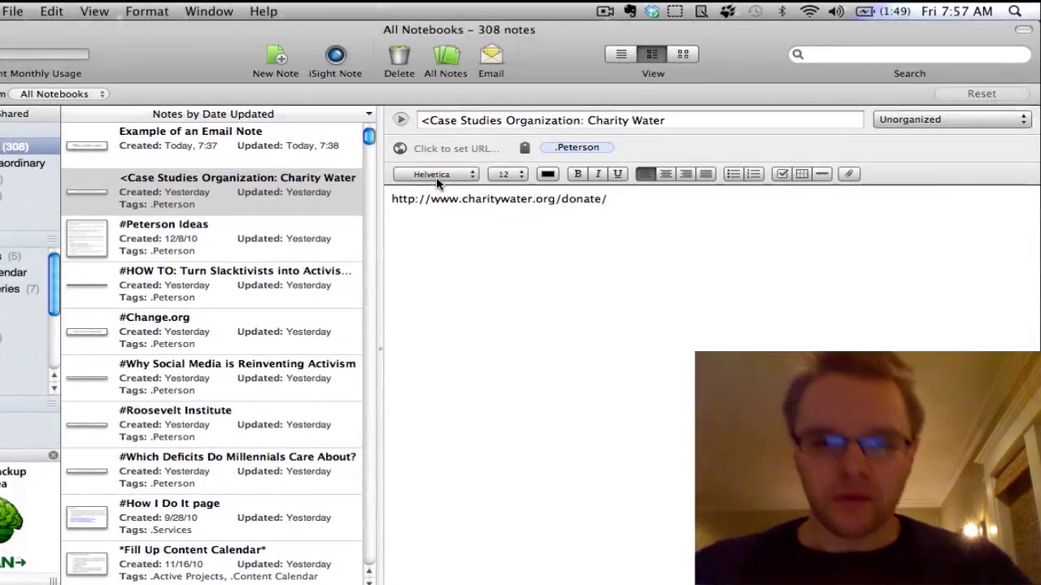
Create a new note in the Unorganized notebook with the title 'Title'
click(658, 219)
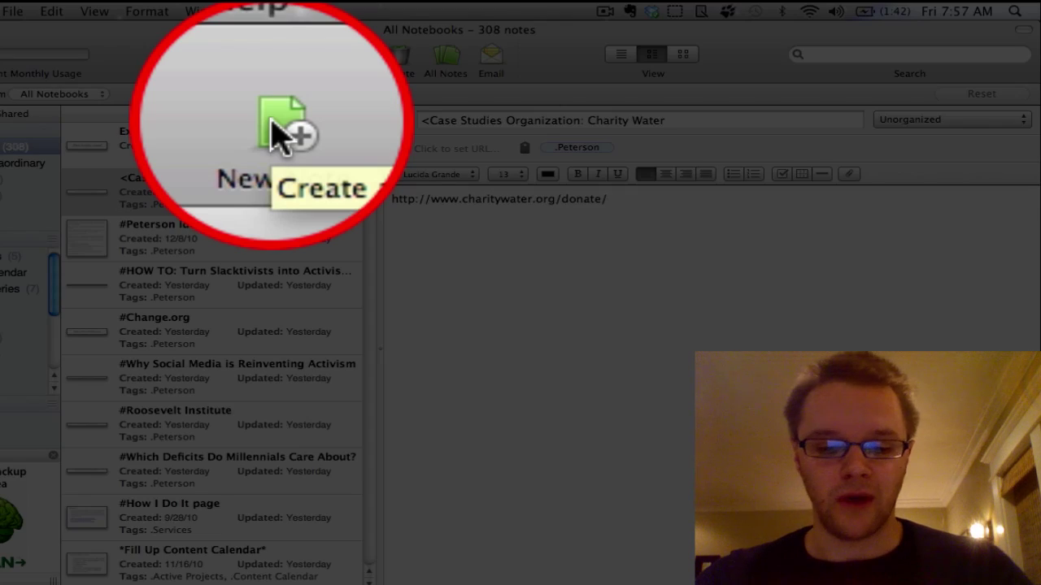
click(274, 55)
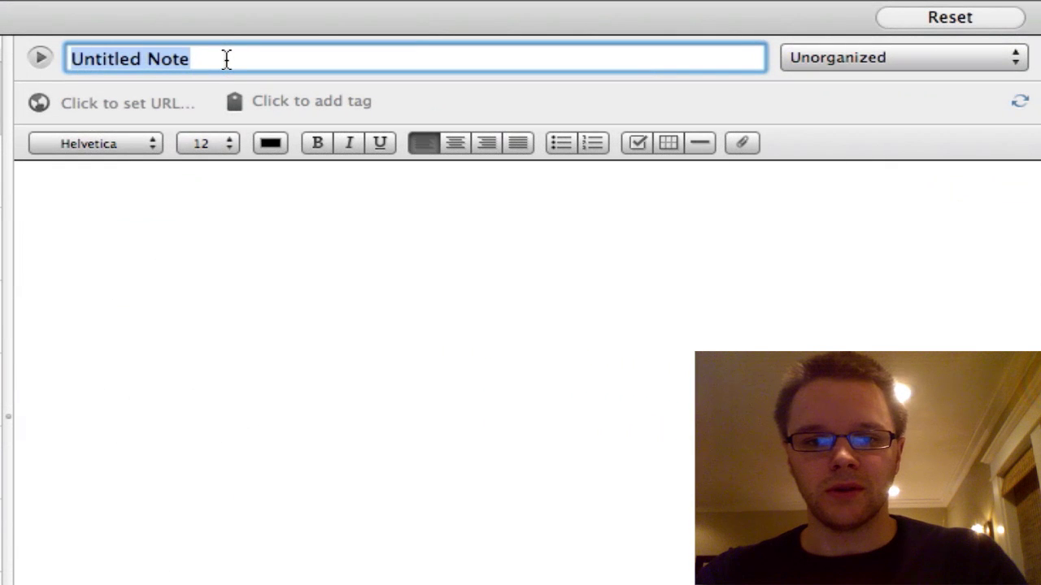
text(Title)
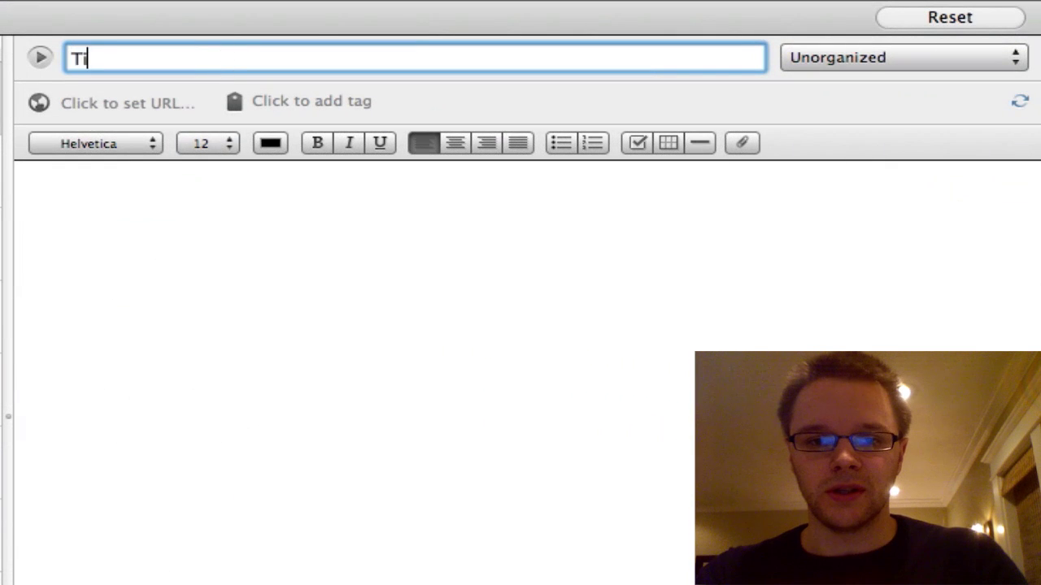
click(901, 57)
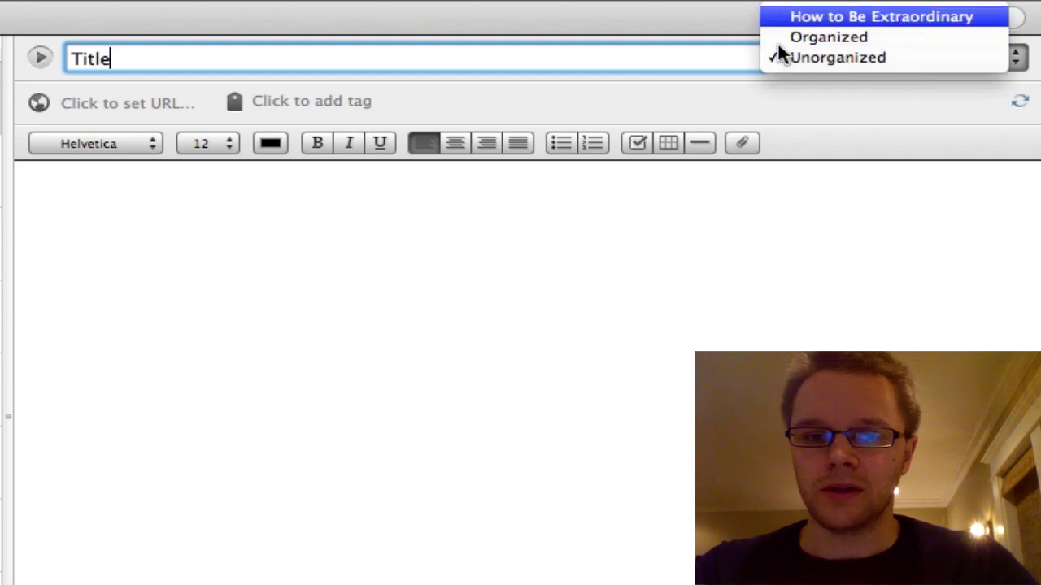
click(238, 243)
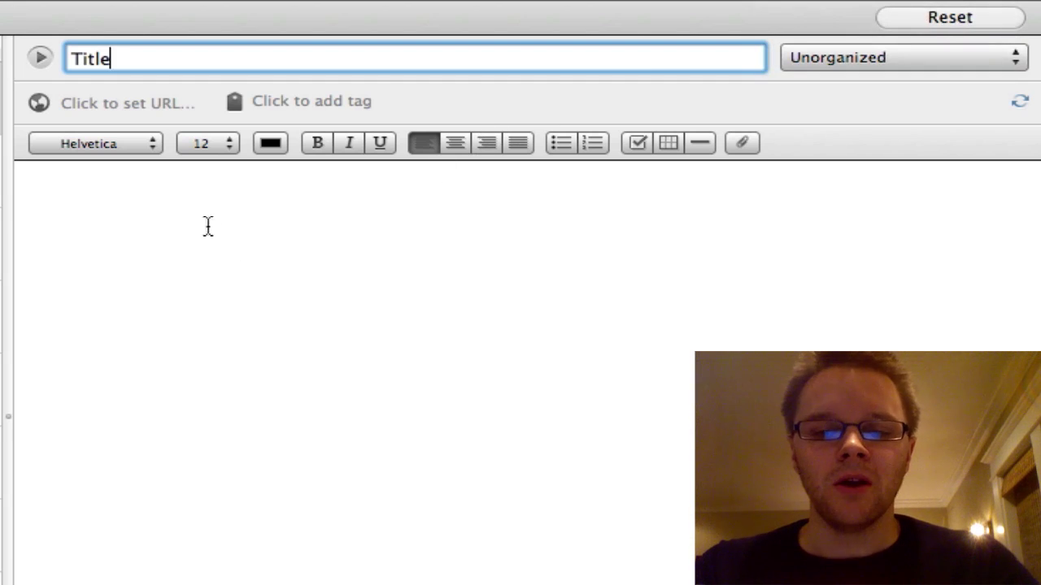
click(137, 106)
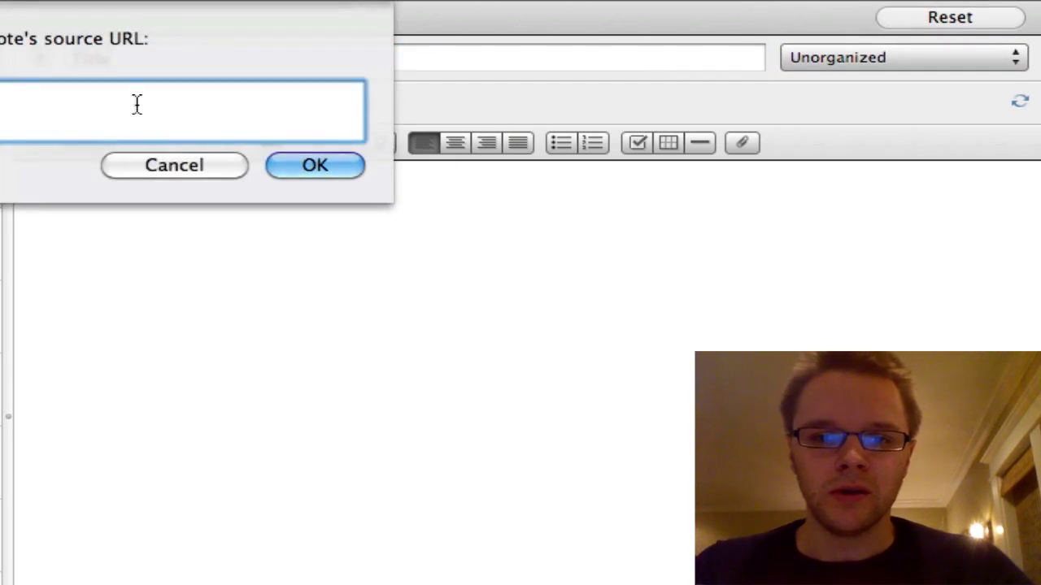
click(182, 165)
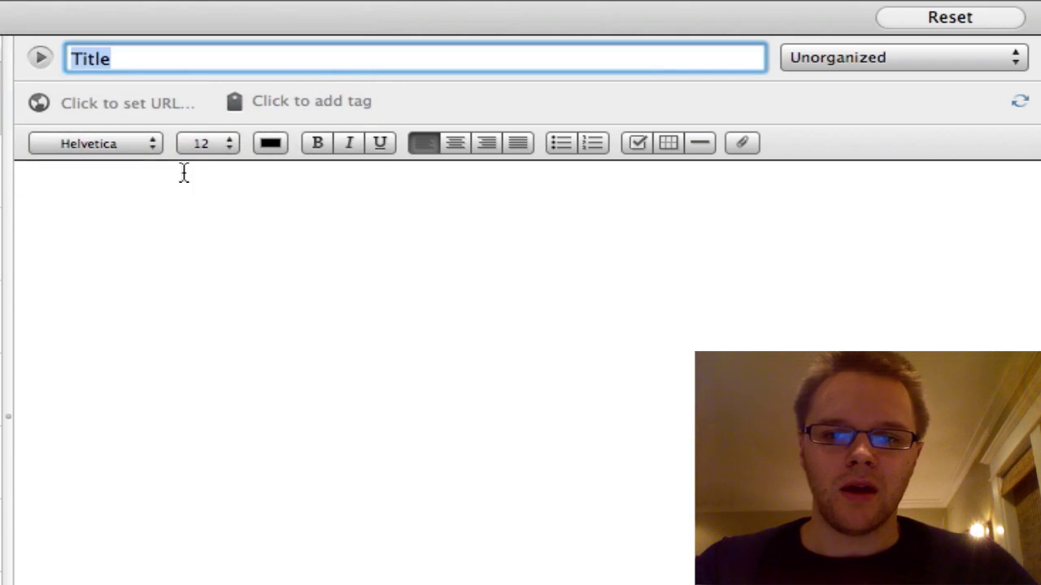
click(271, 102)
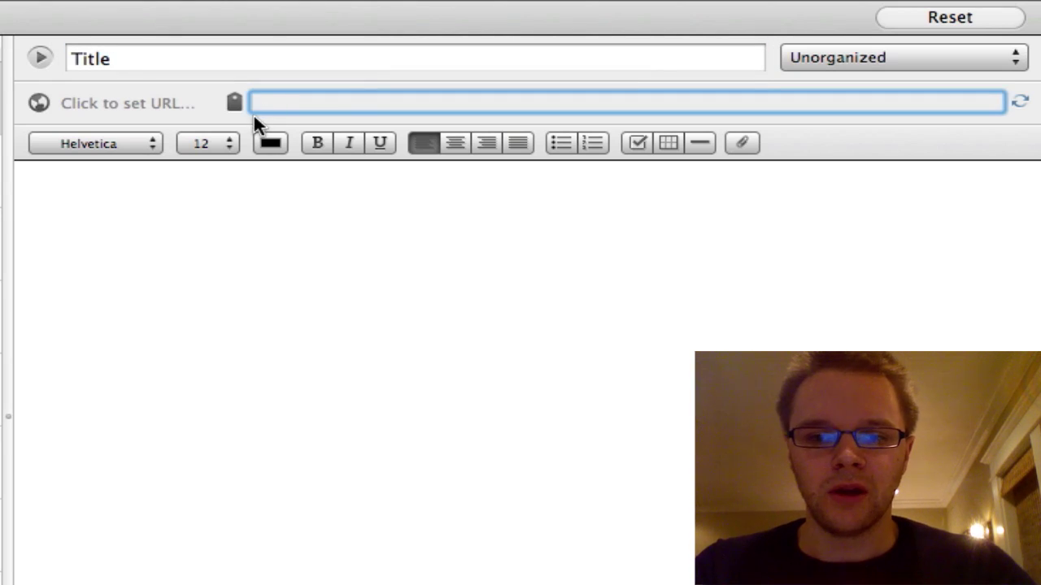
click(190, 207)
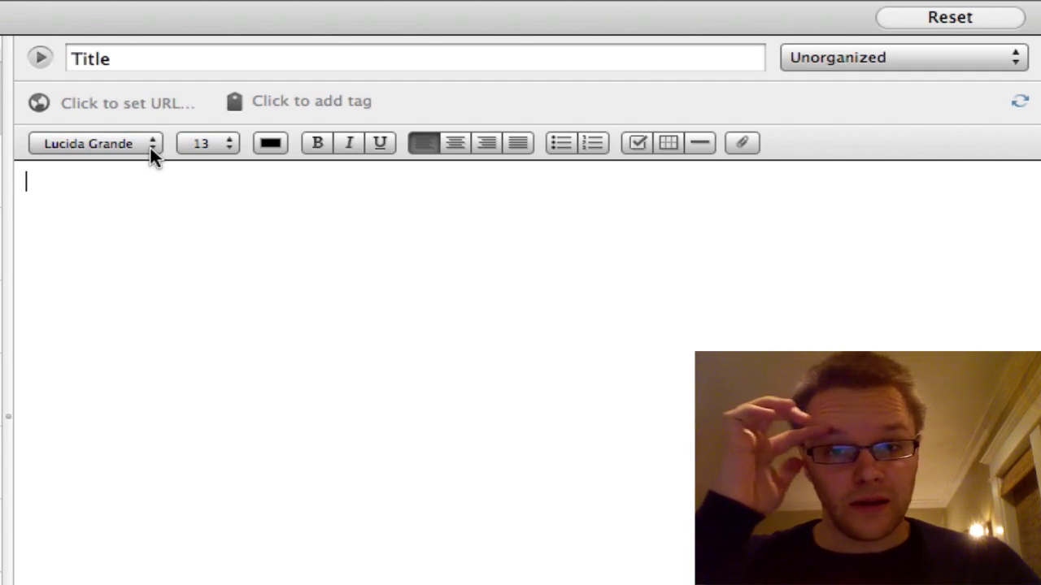
click(150, 147)
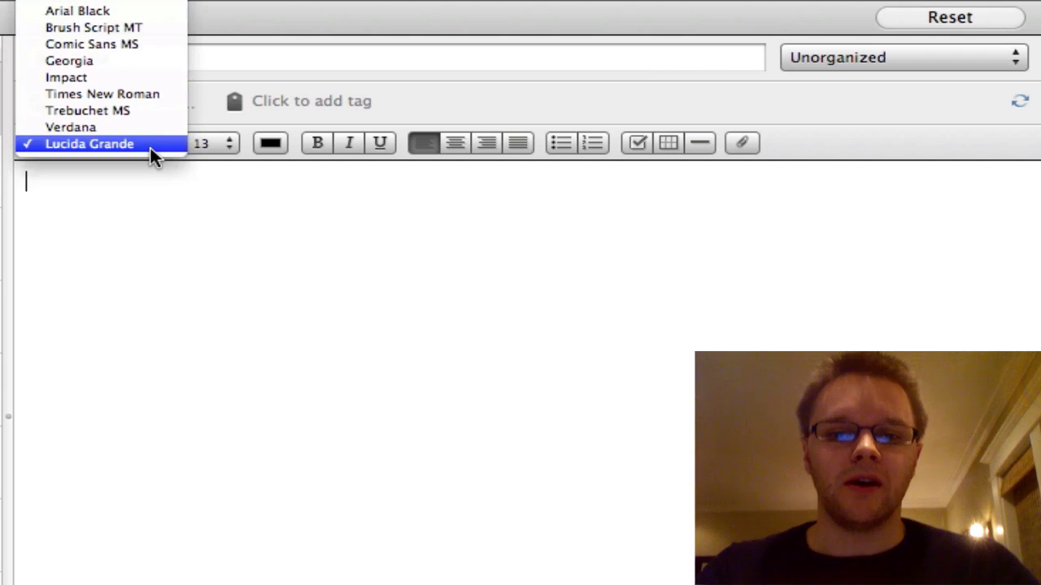
click(227, 138)
click(227, 140)
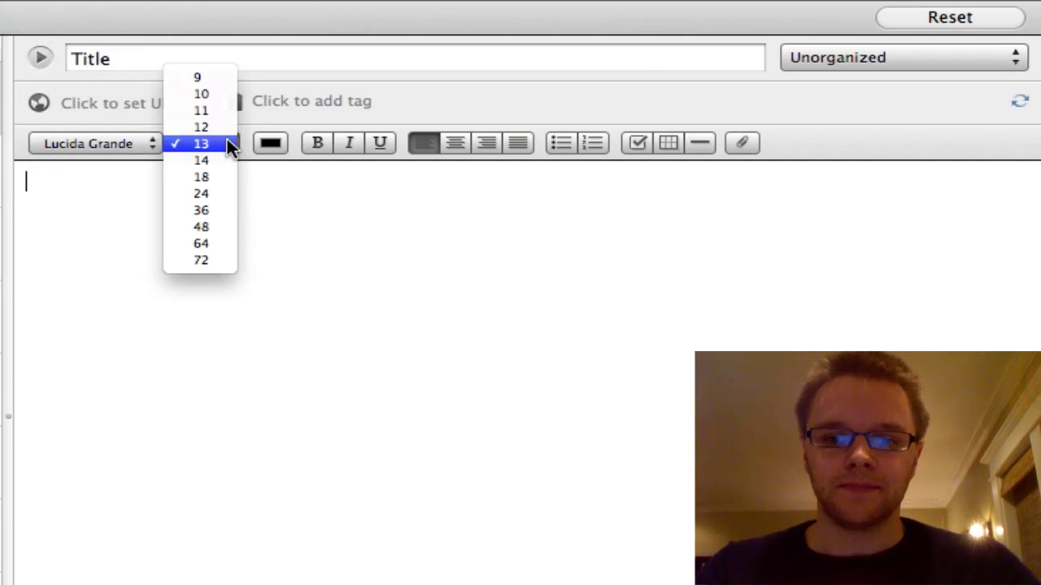
click(276, 140)
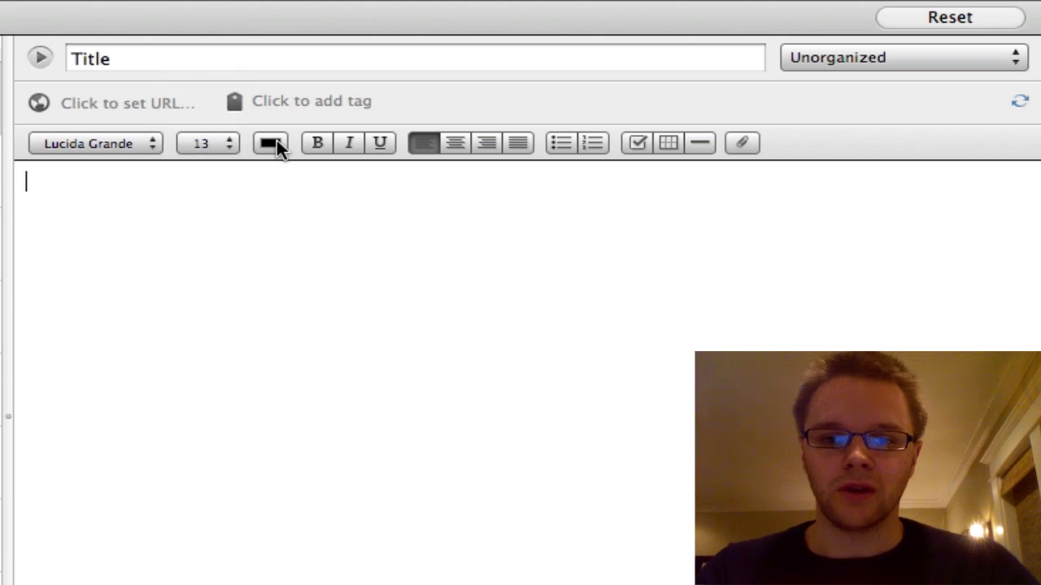
click(276, 140)
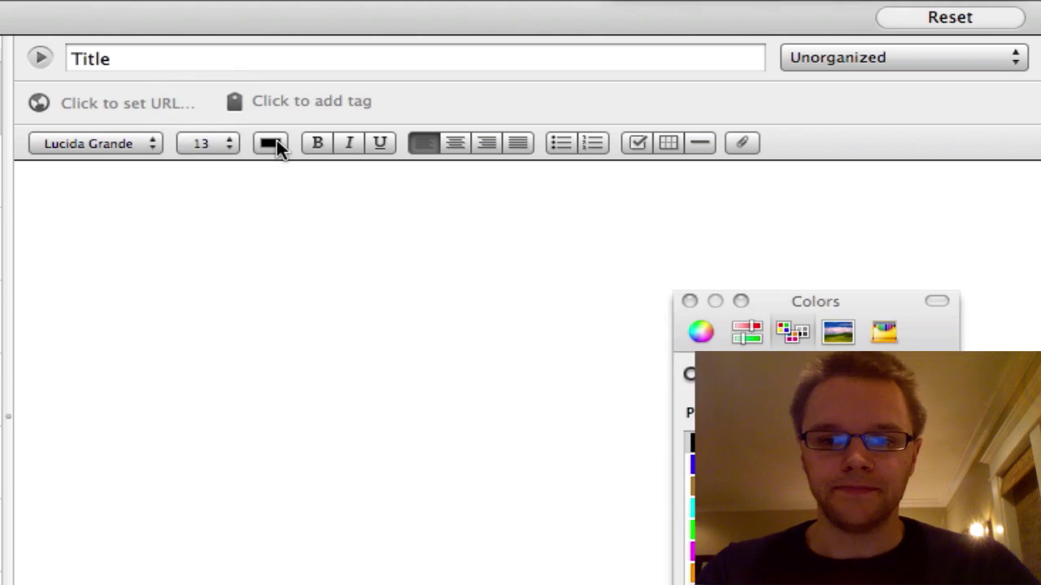
click(689, 302)
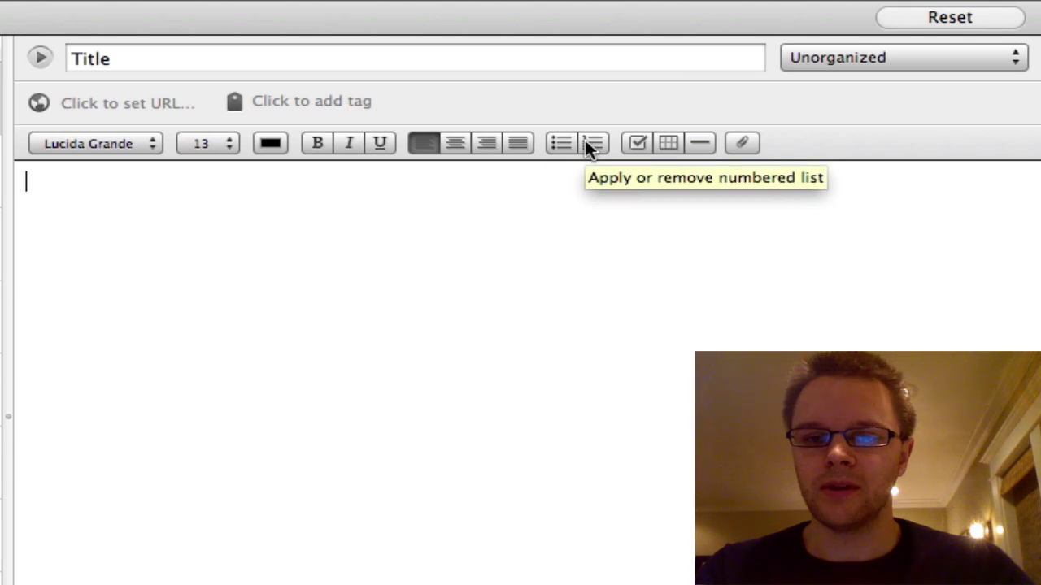
Start a bulleted list with 'one:' and a nested sub-item 'Two:'
click(556, 142)
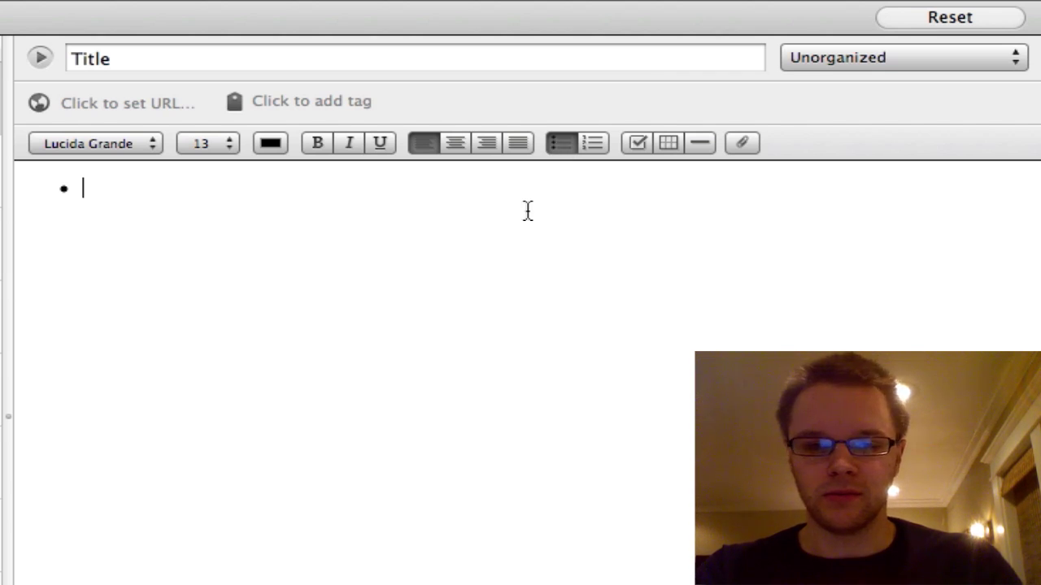
text(one)
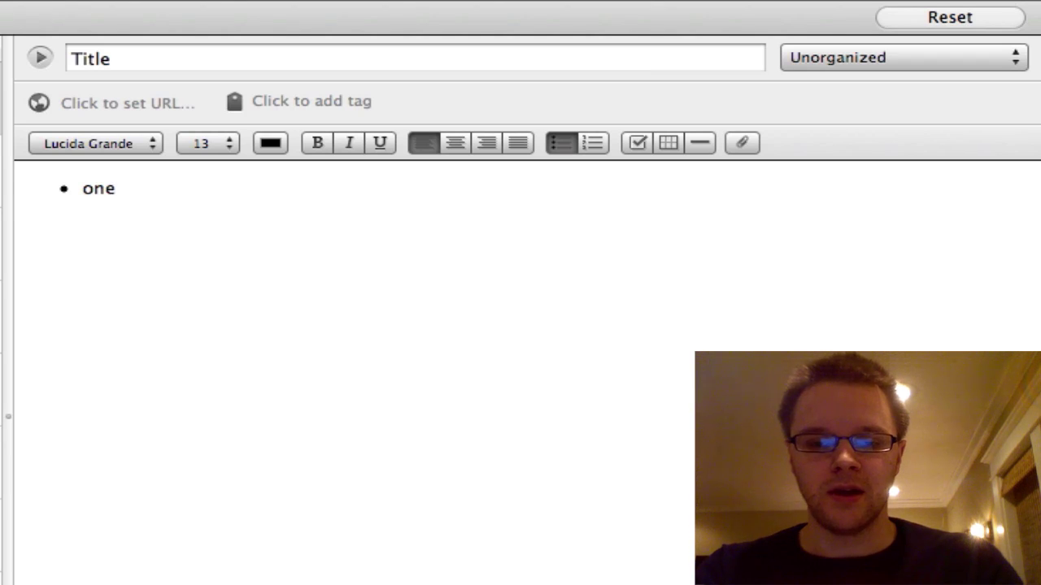
text(:)
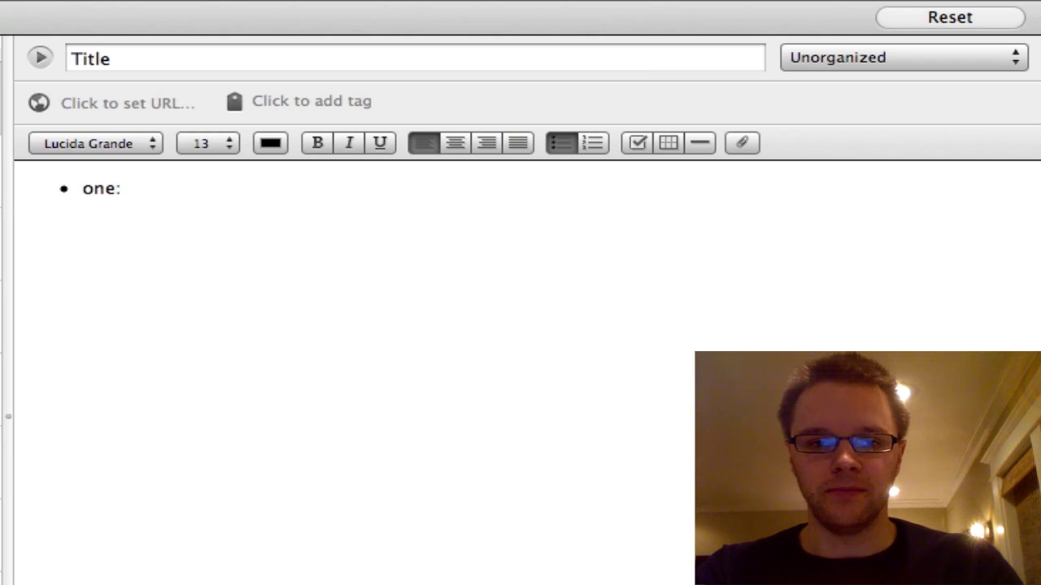
key(Return)
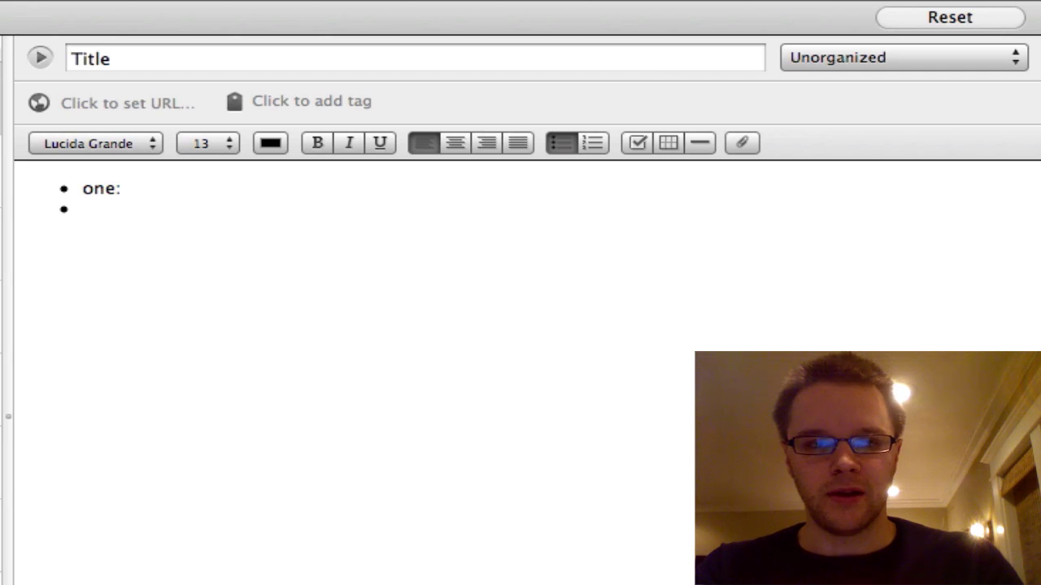
key(Tab)
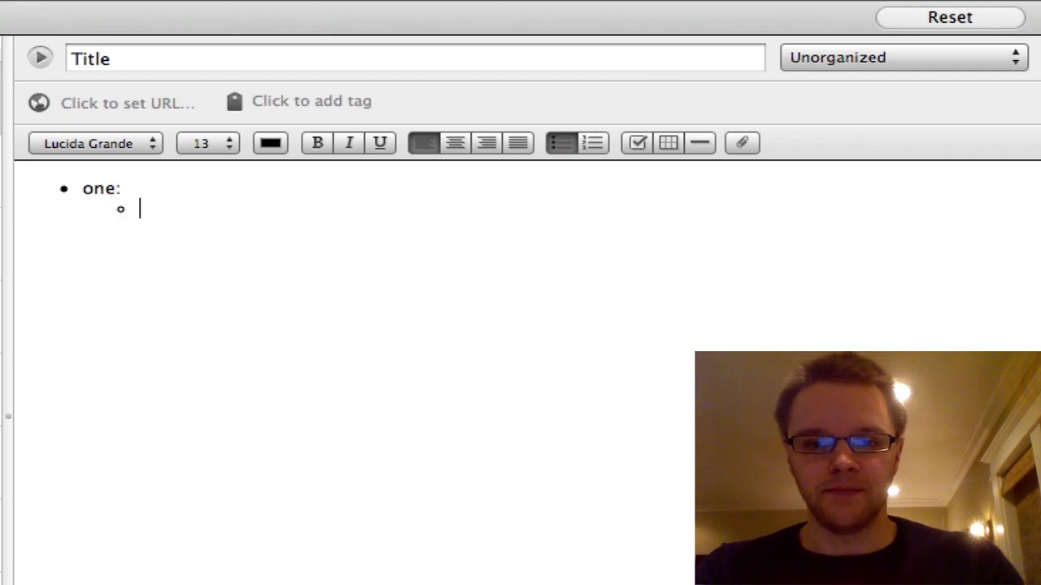
text(T)
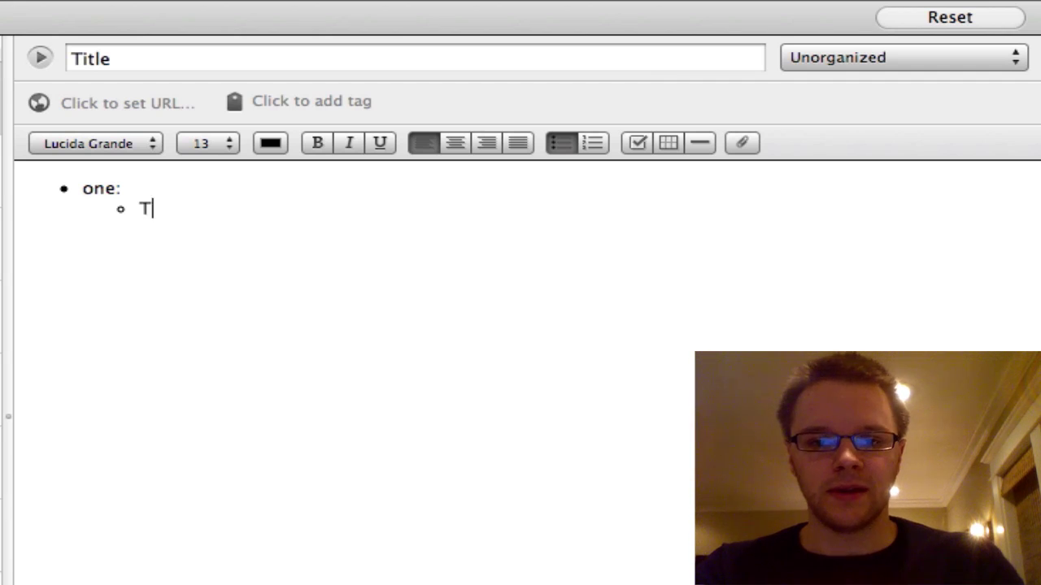
text(wo:)
key(Return)
key(Tab)
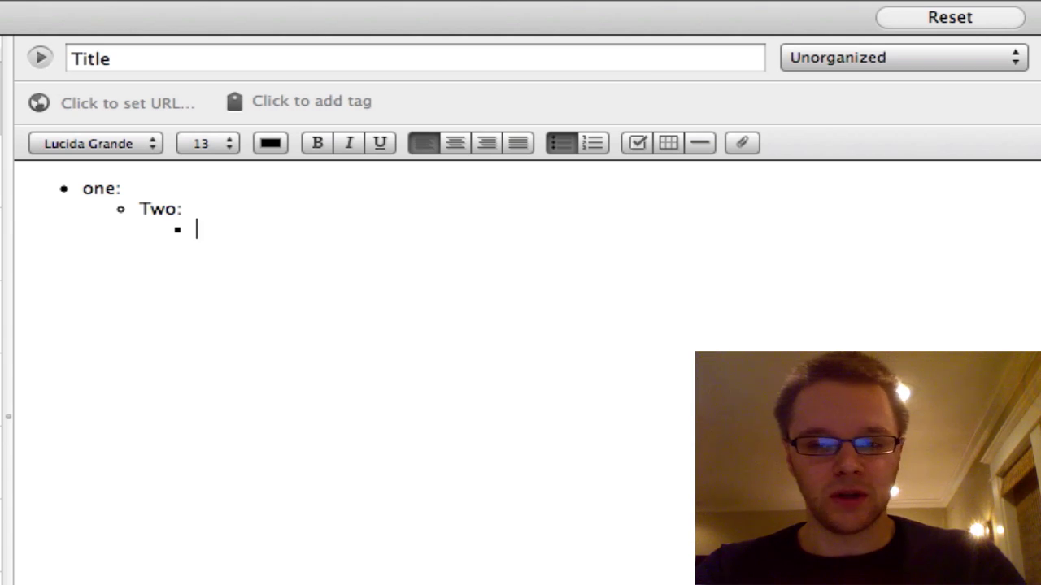
key(shift+Tab)
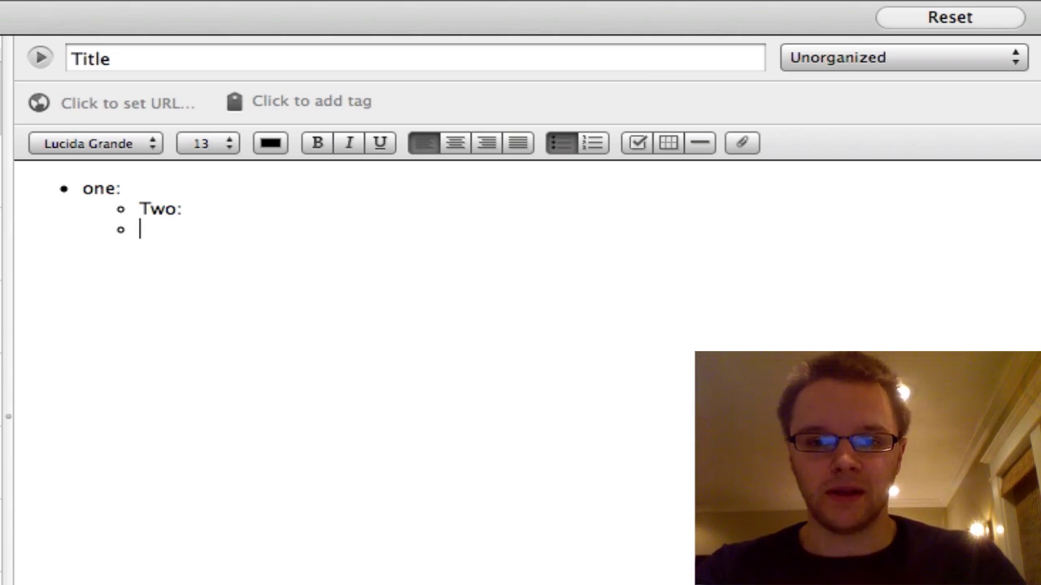
key(shift+Tab)
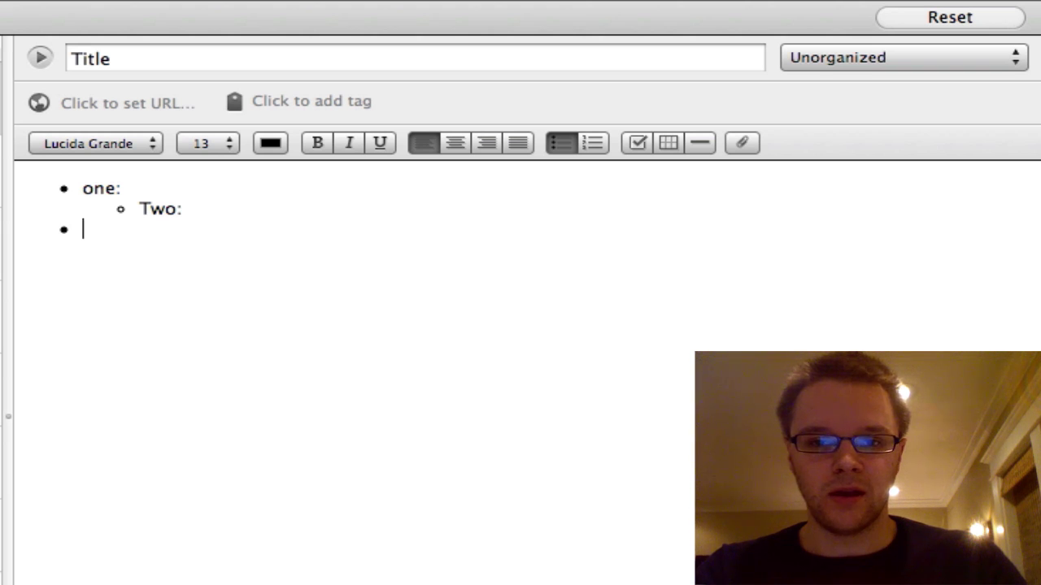
key(Return)
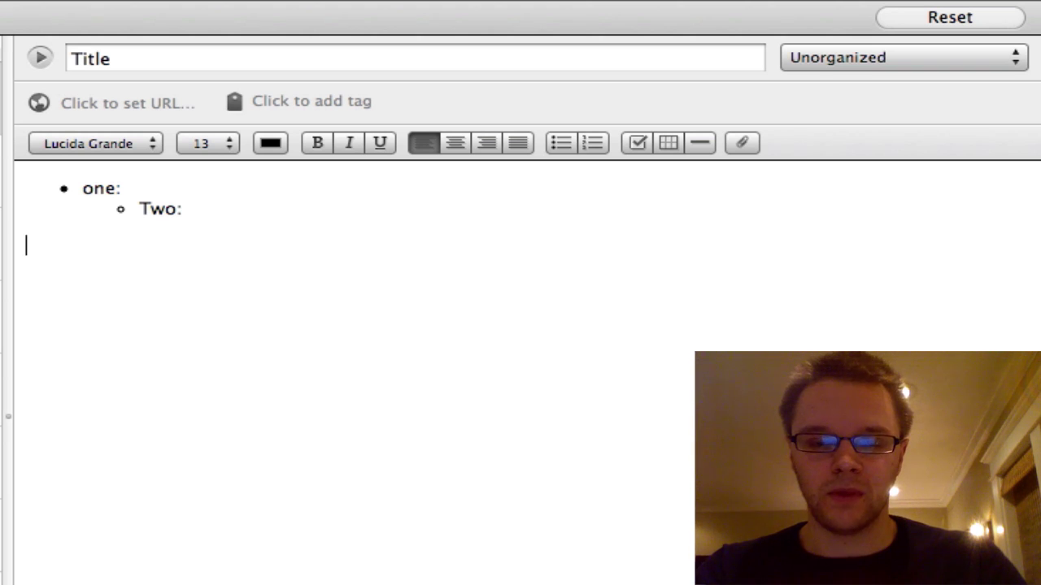
Add the sub-item 'three' under 'Two:' and end the bulleted list
key(BackSpace)
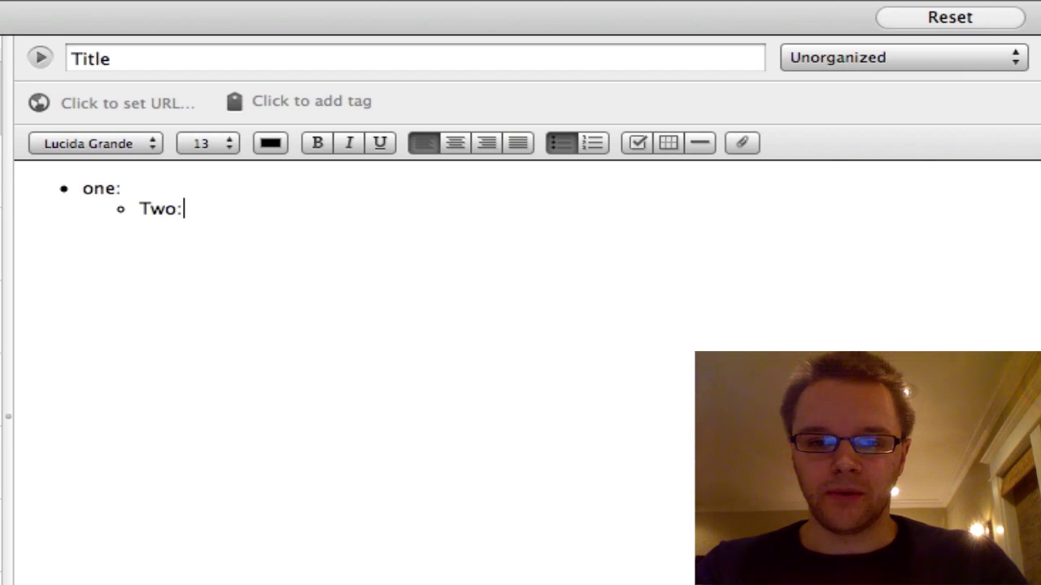
key(Return)
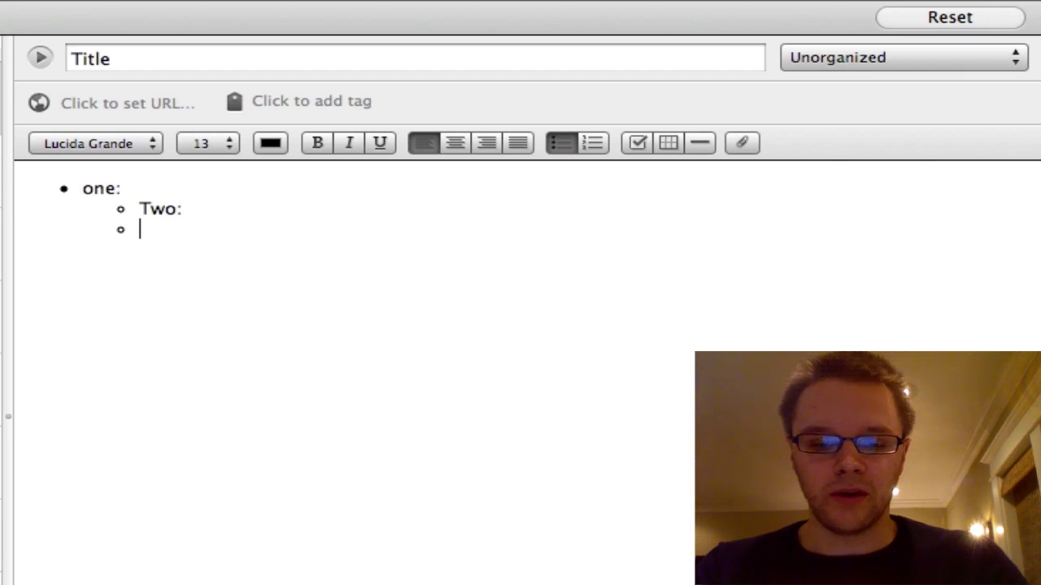
text(three)
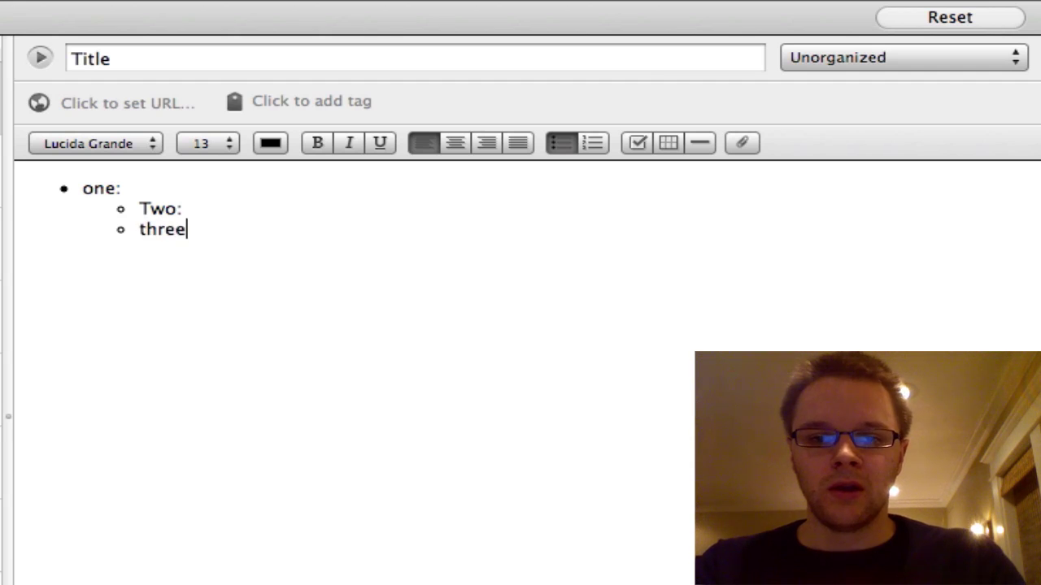
key(Return)
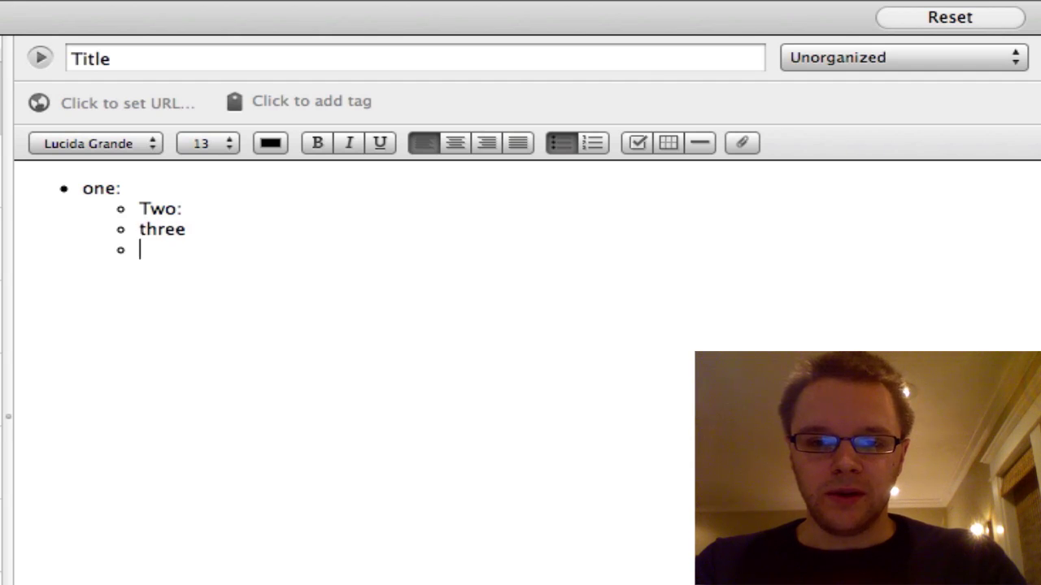
key(shift+Tab)
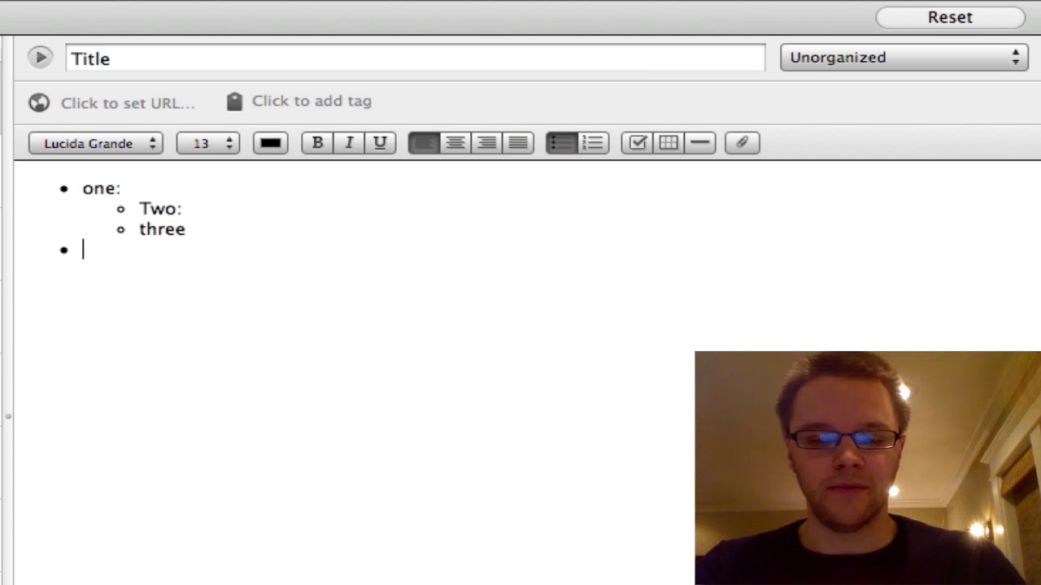
key(Tab)
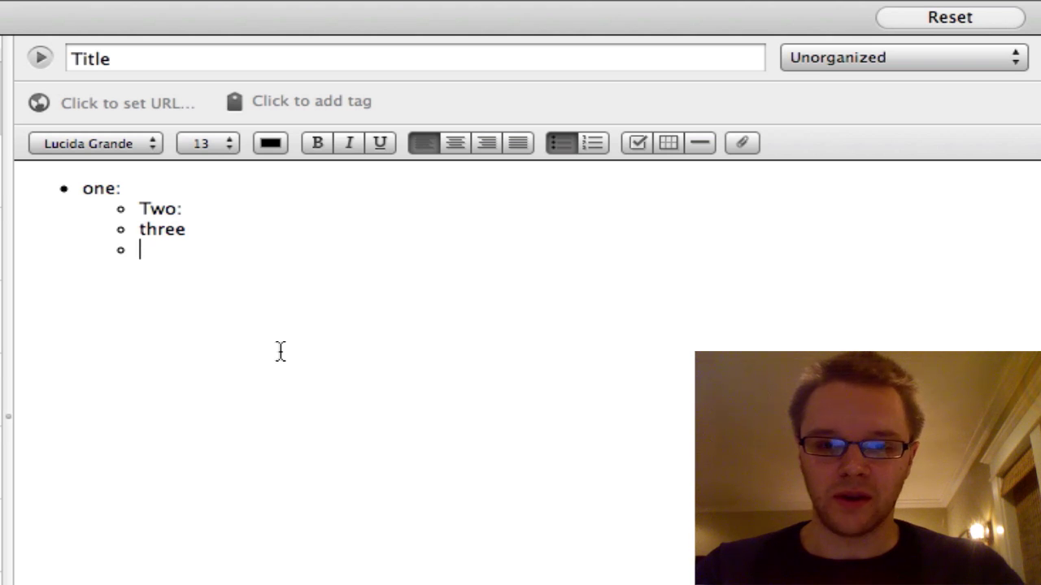
key(shift+Tab)
key(Return)
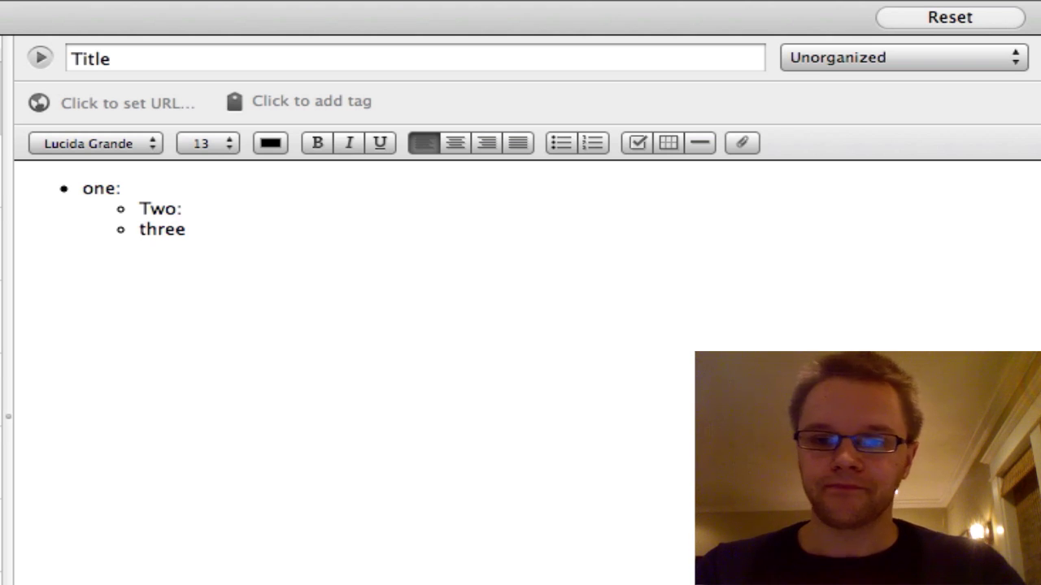
Insert a checkbox labelled 'to-do', then tick and untick it
click(636, 144)
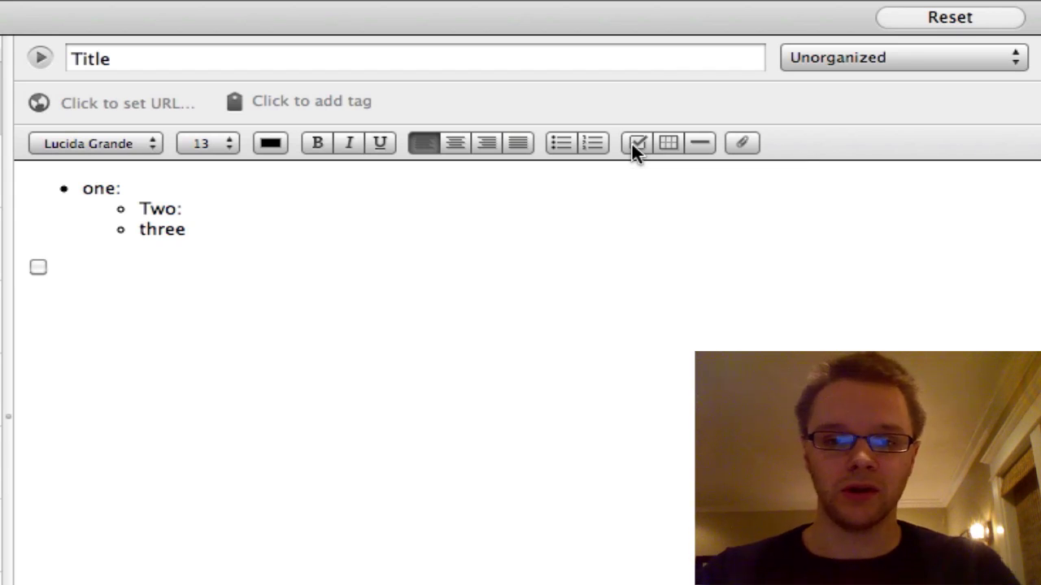
text(to-do)
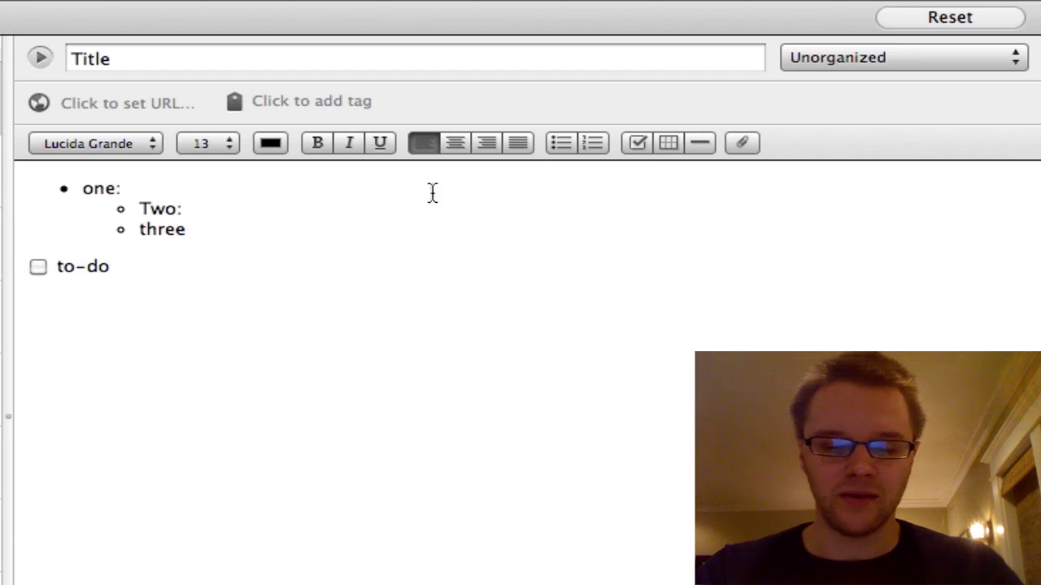
click(38, 267)
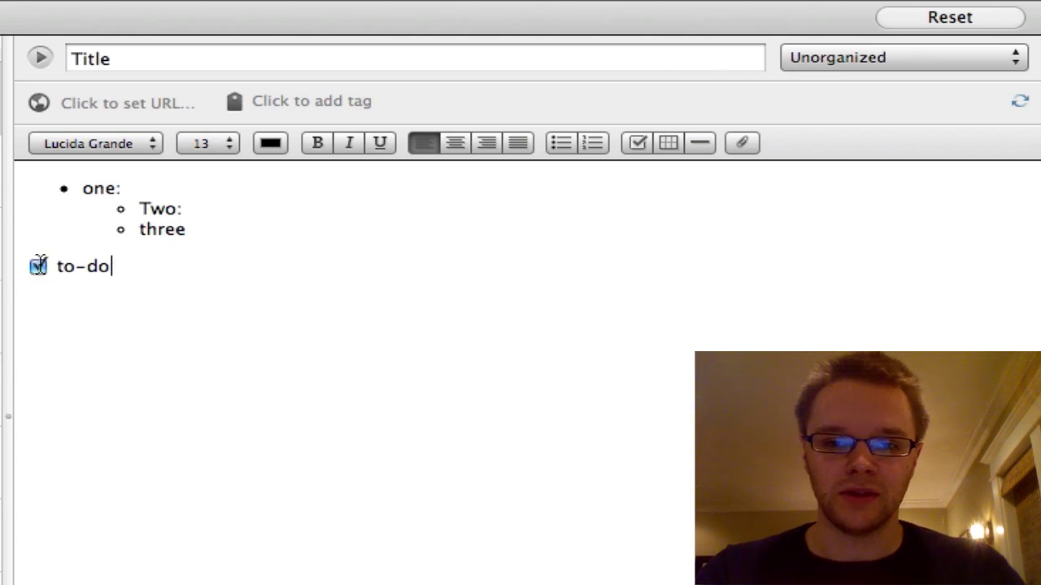
click(38, 266)
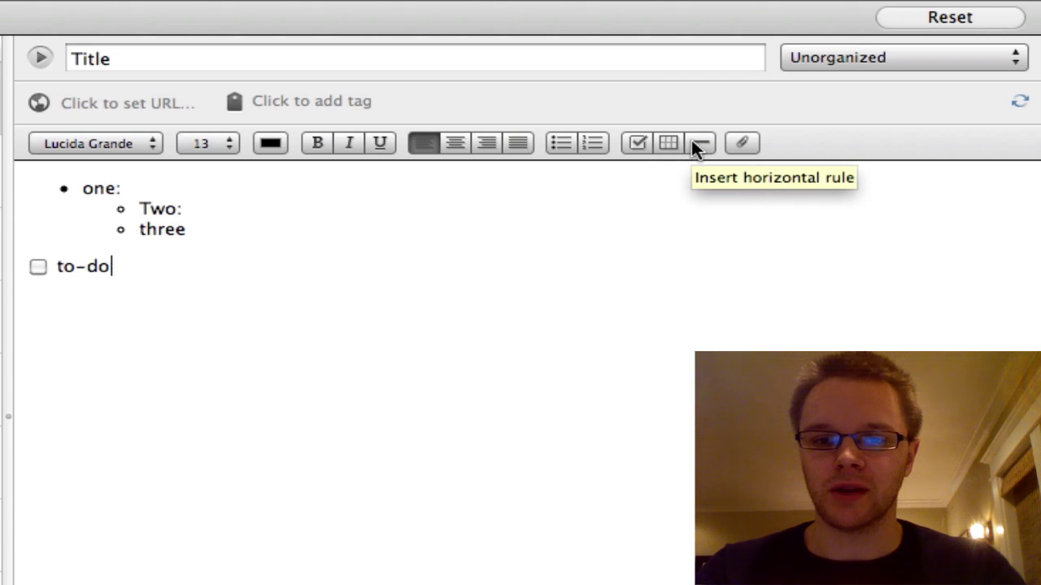
Add a horizontal rule on a new line below the to-do item
key(Return)
key(Return)
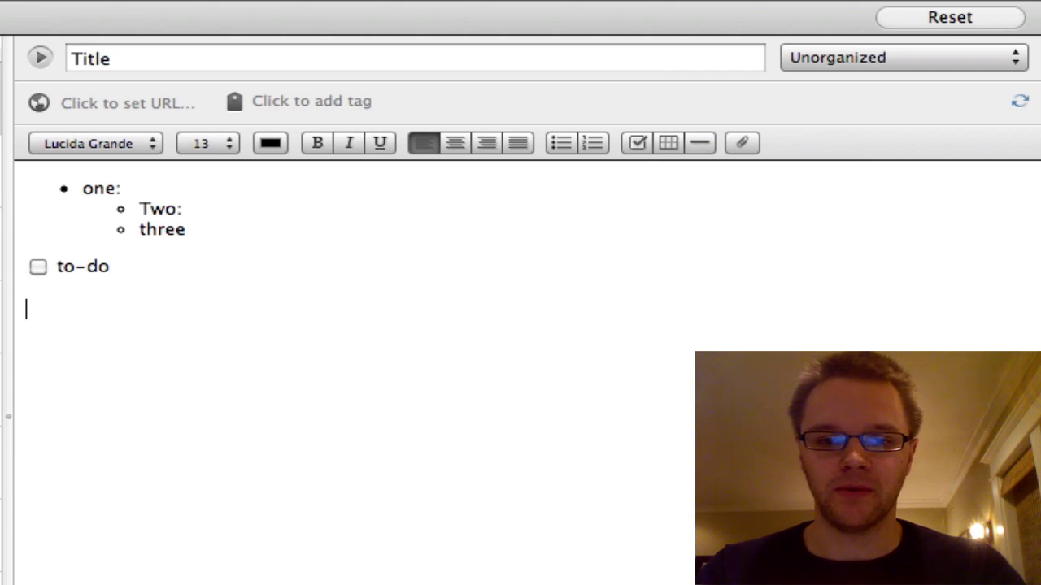
click(701, 144)
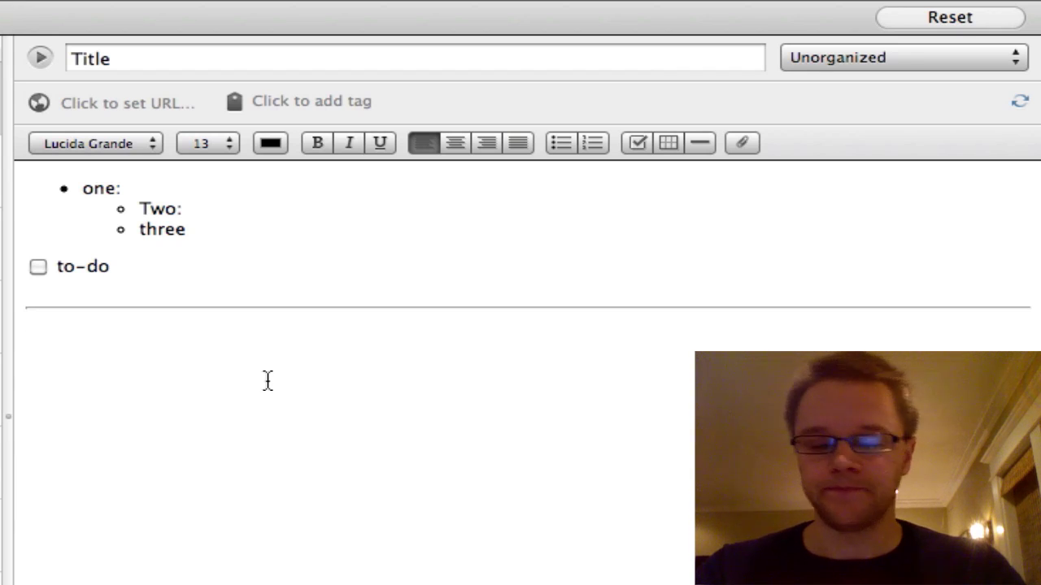
click(740, 142)
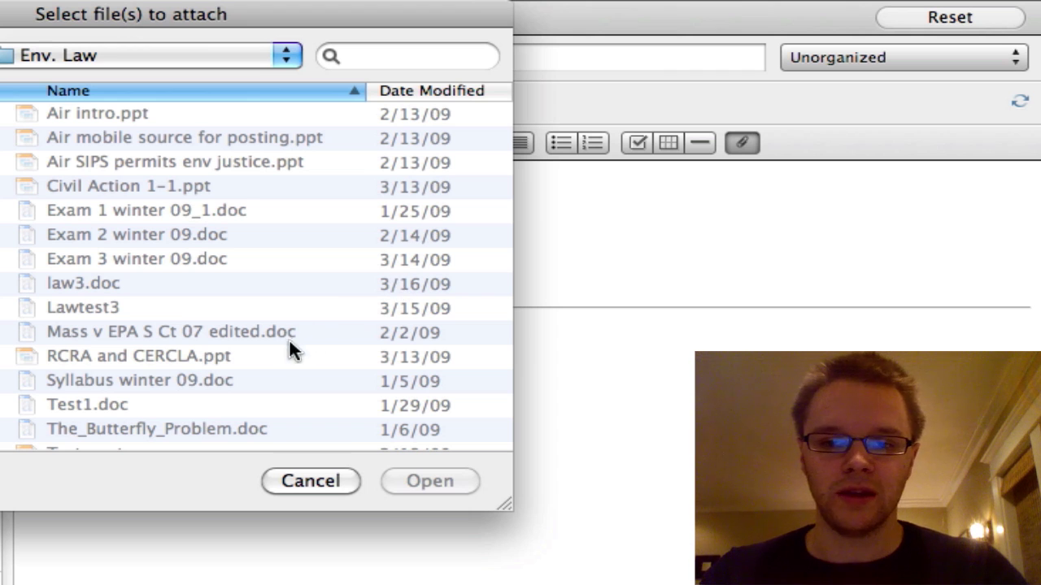
click(324, 478)
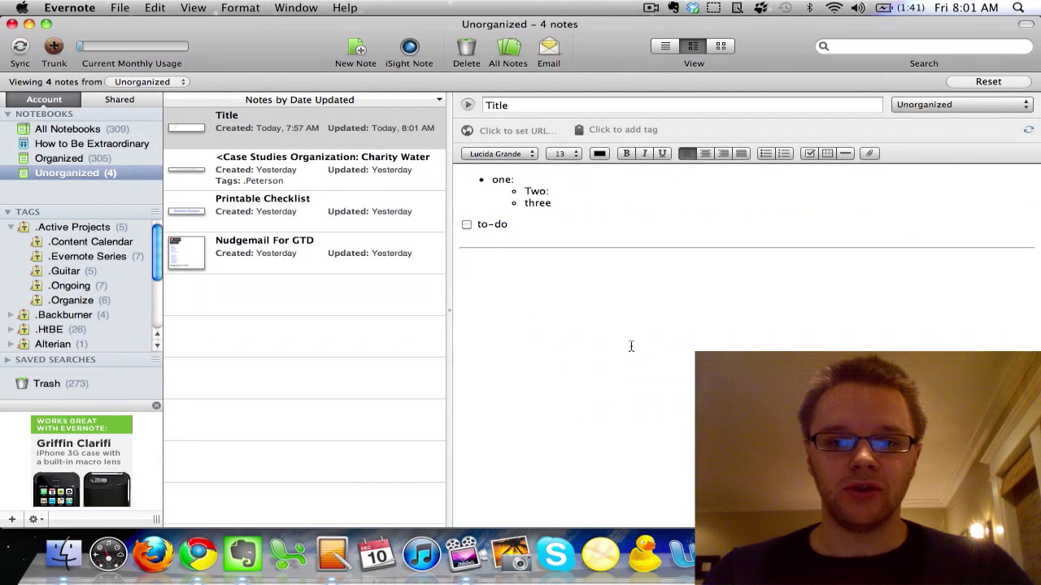
Delete the Title note, then open 'Example of an Email Note' from All Notes
click(366, 124)
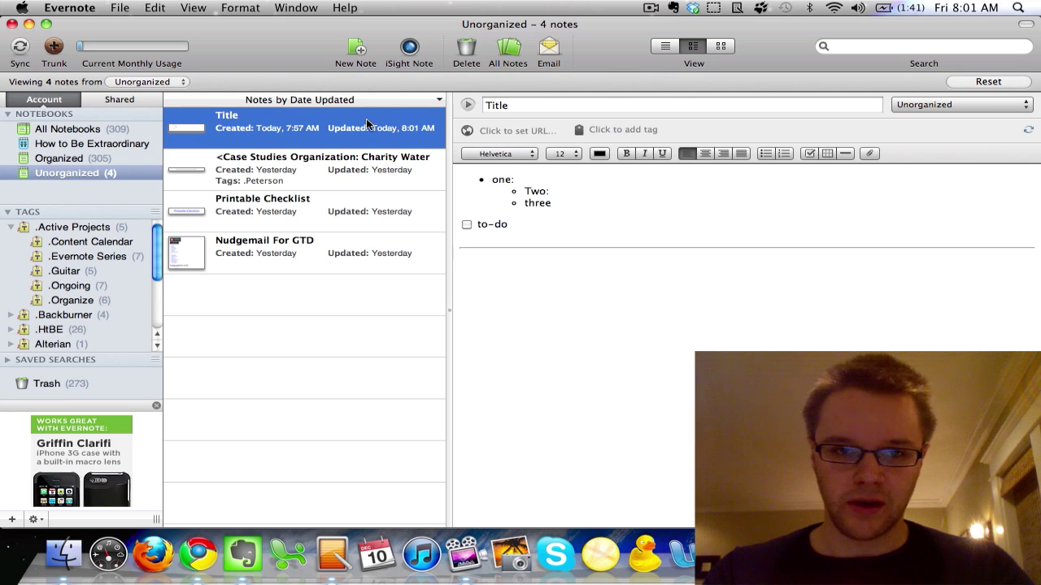
key(BackSpace)
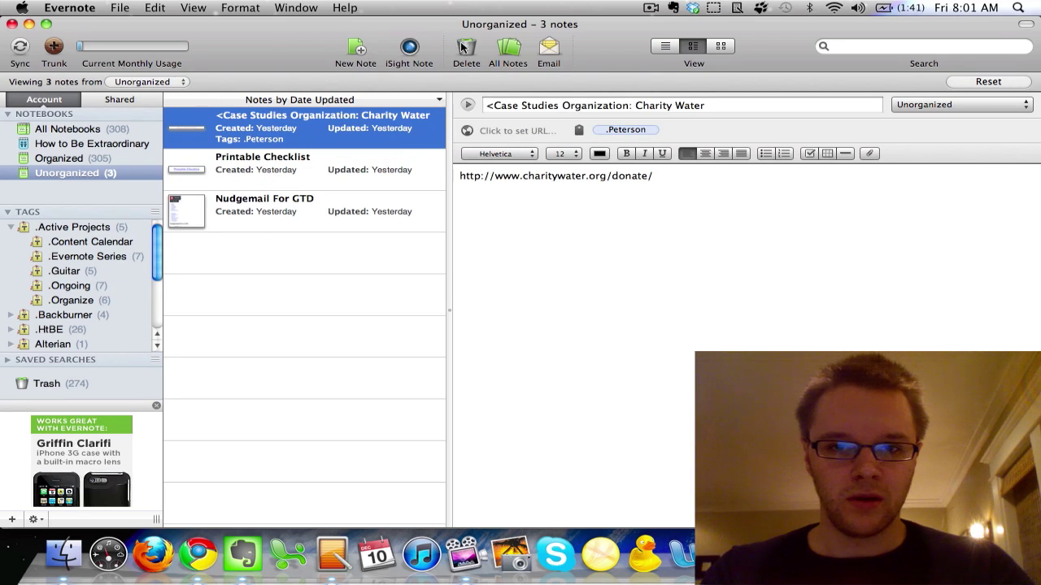
click(511, 47)
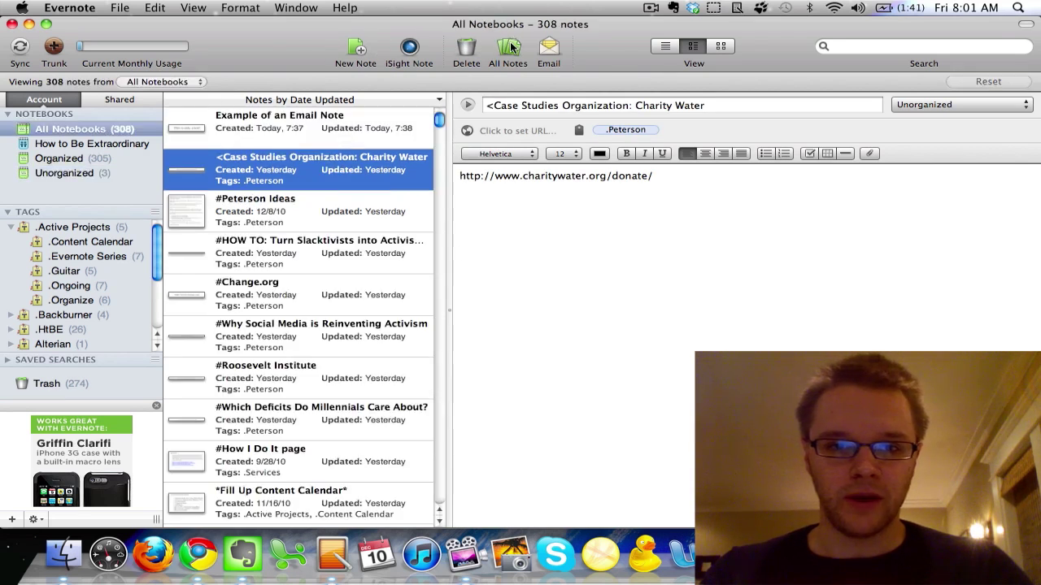
click(331, 135)
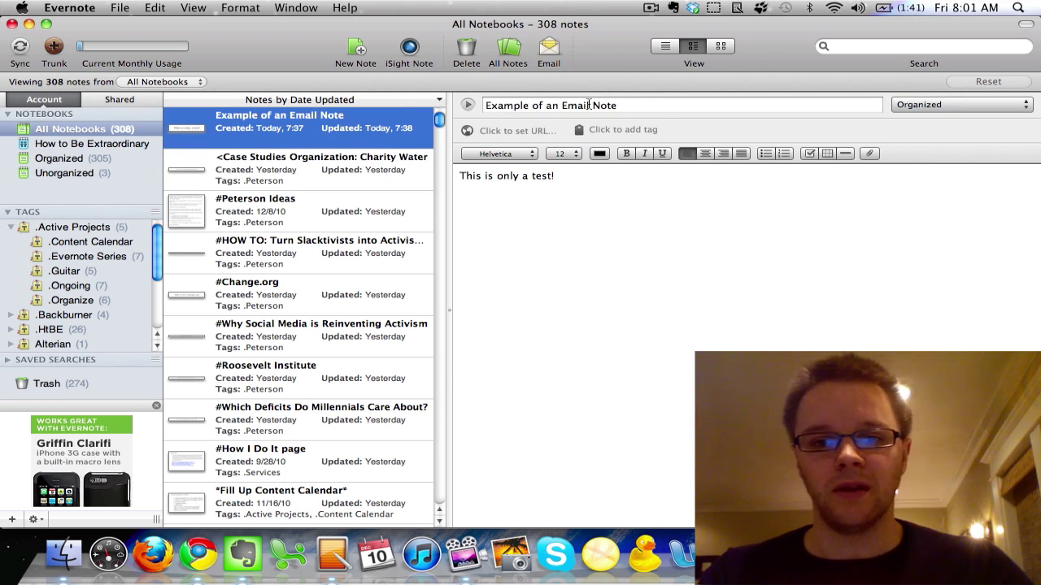
click(558, 176)
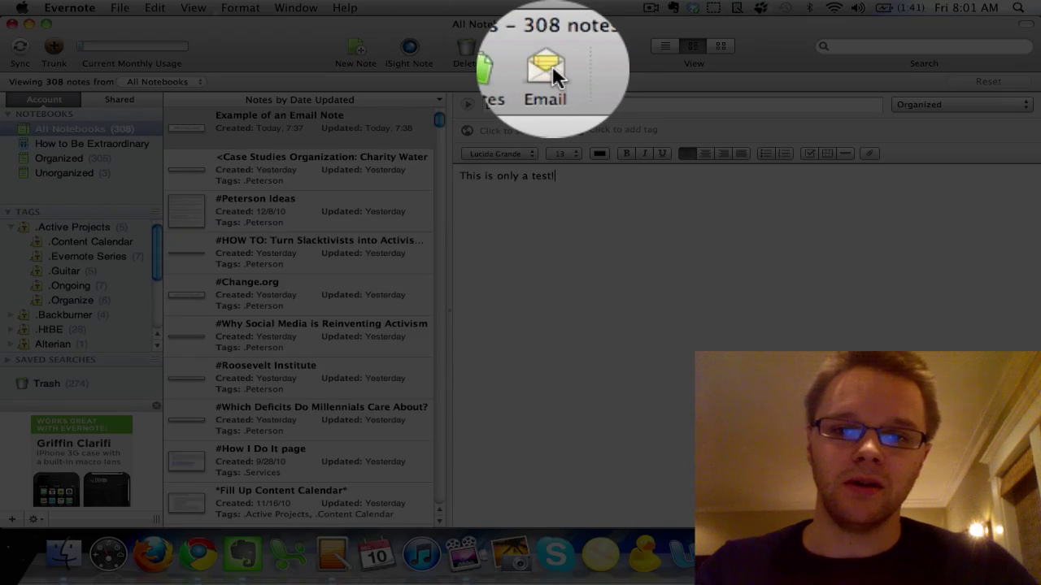
Send 'Example of an Email Note' by email, entering the recipient's name as addressee
click(549, 50)
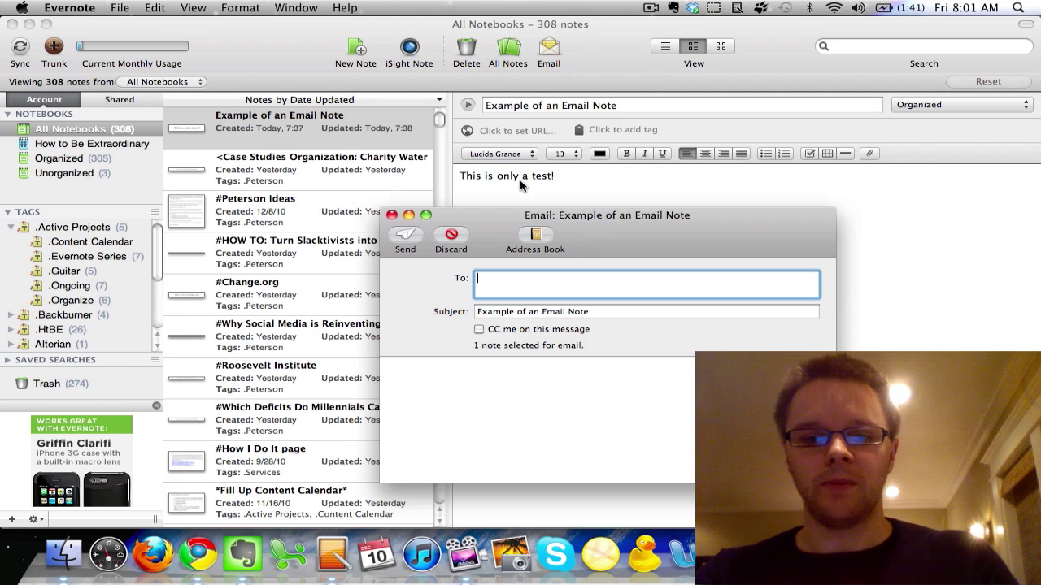
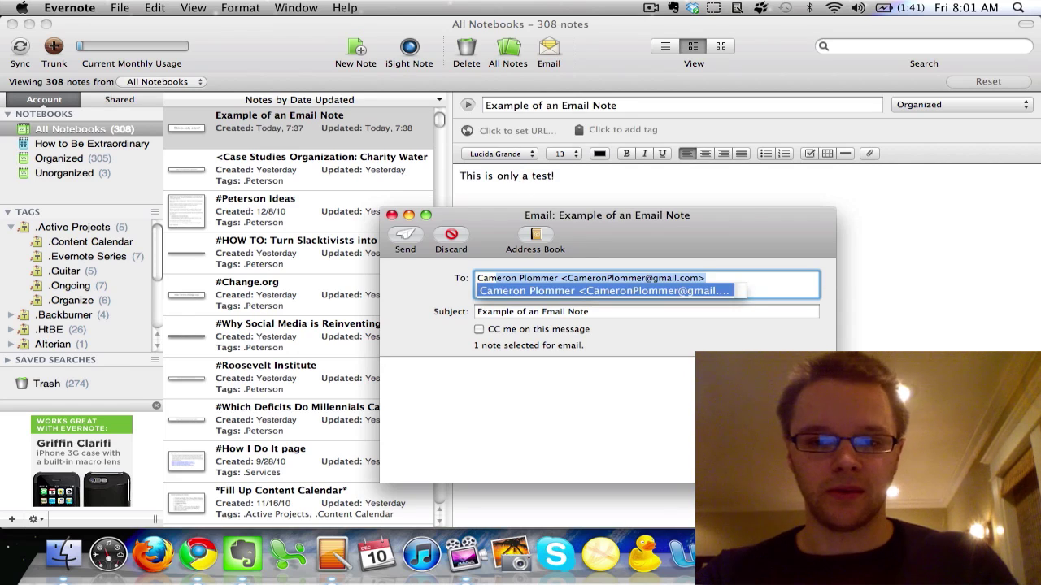
key(Return)
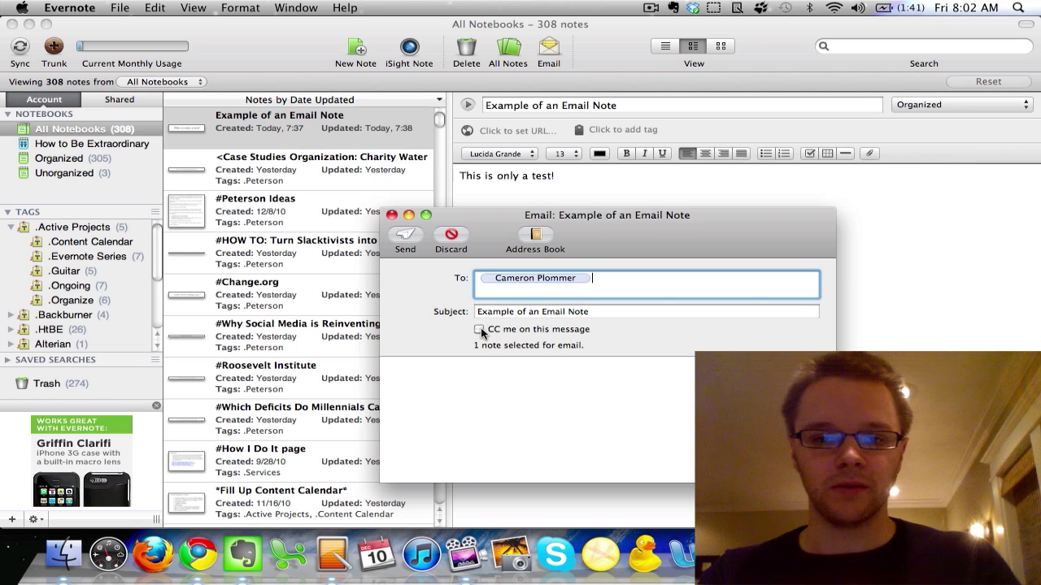
click(409, 236)
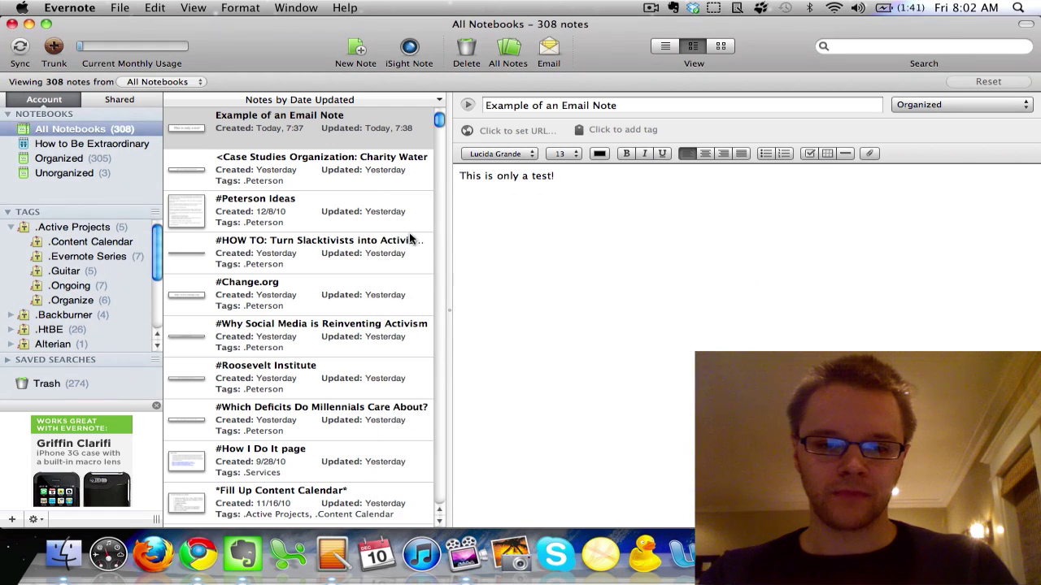
Switch to Chrome, return to the Gmail inbox and open the 'Example of an Email Note' message
click(199, 551)
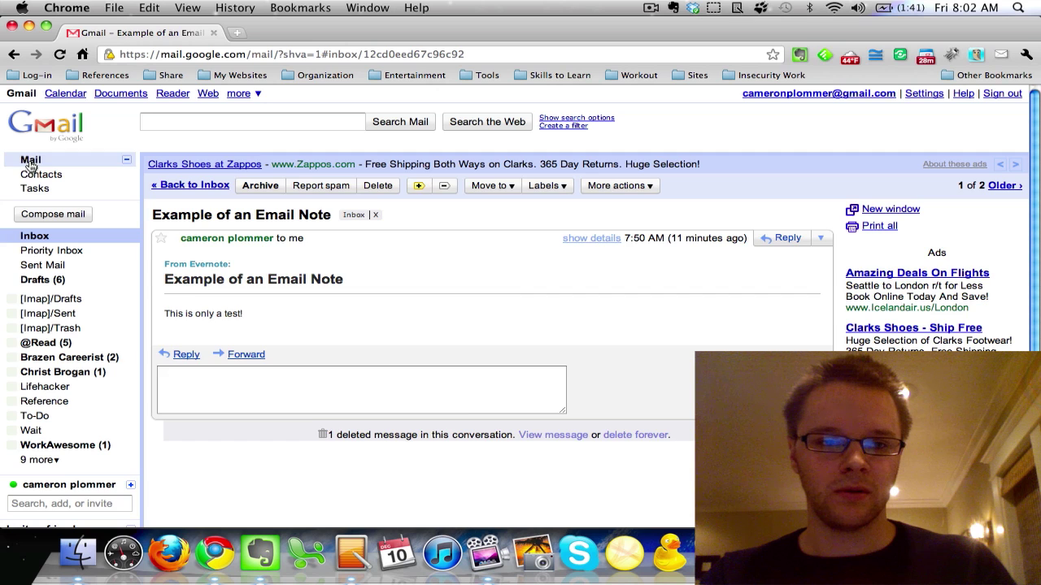
click(30, 162)
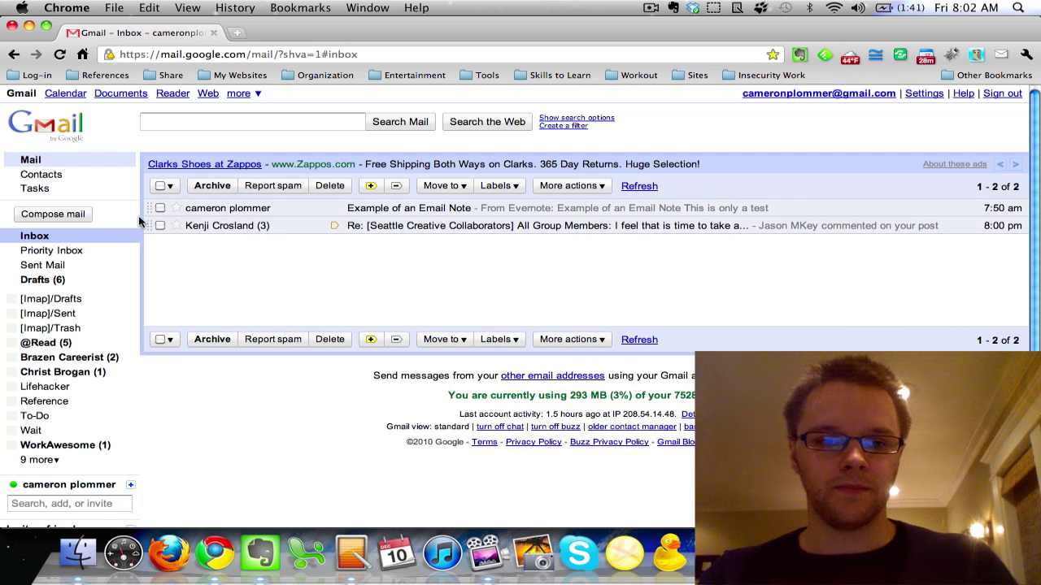
click(220, 211)
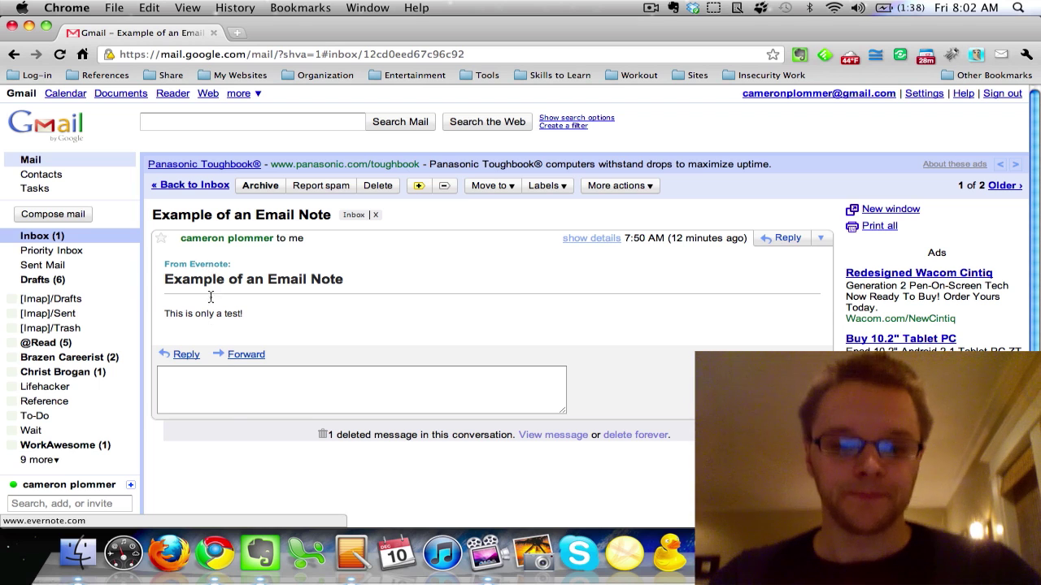
click(253, 552)
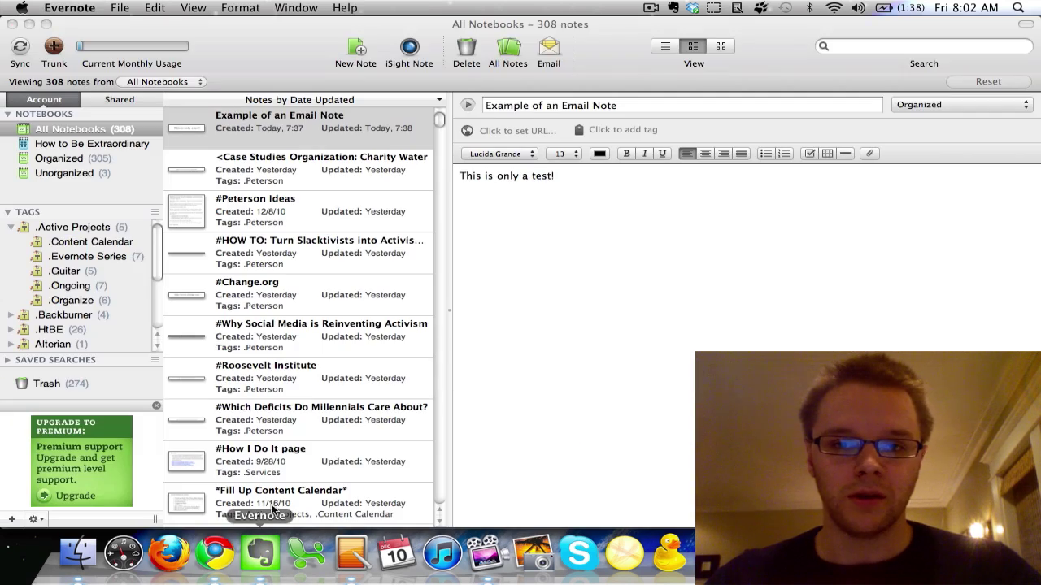